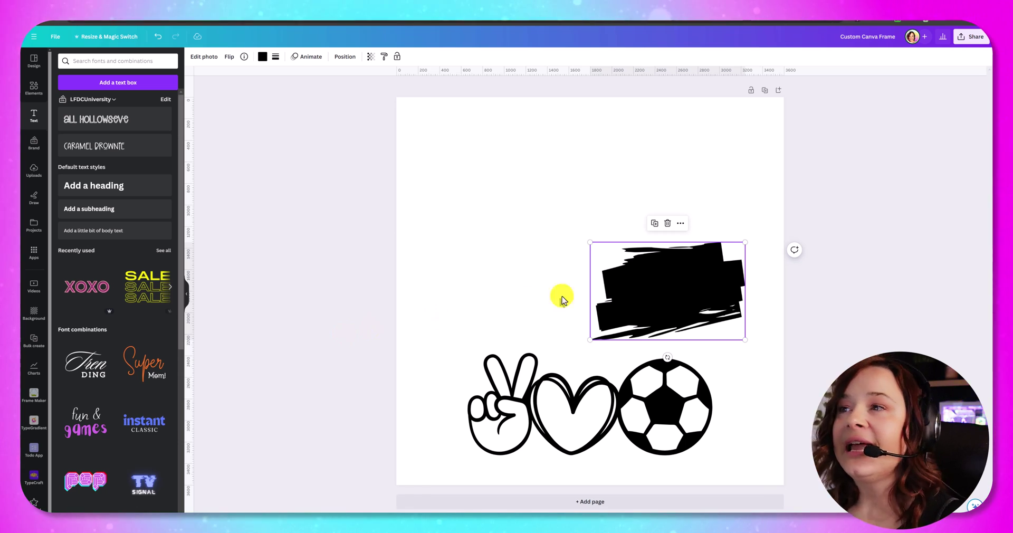
Shift the brush stroke right and lower the peace-heart-soccer graphic toward the page bottom.
mouse_move(630, 287)
mouse_down()
mouse_move(645, 275)
mouse_move(649, 284)
mouse_up()
drag(639, 380, 639, 390)
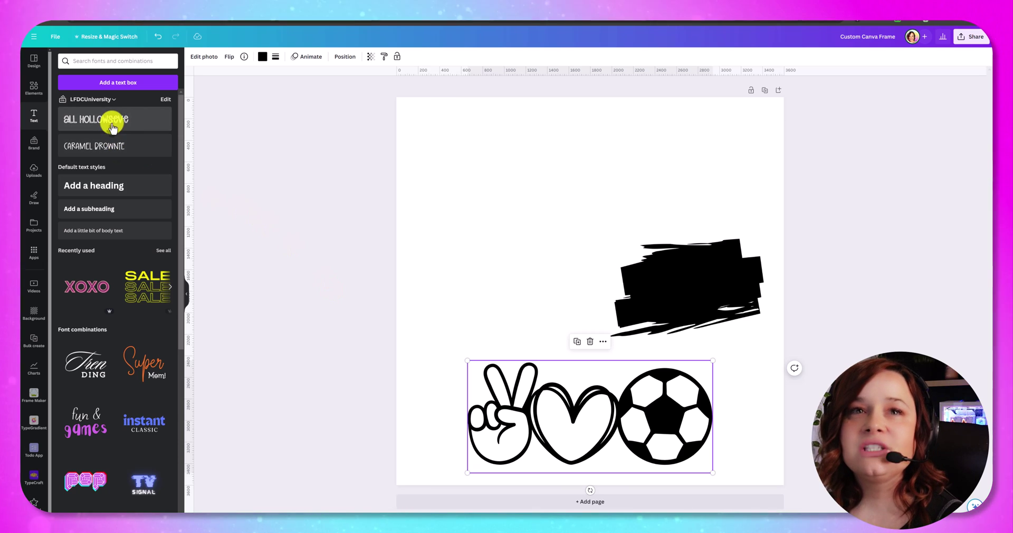
Add a heading reading 'Hello', enlarge it, and centre it at the top of the page.
click(101, 185)
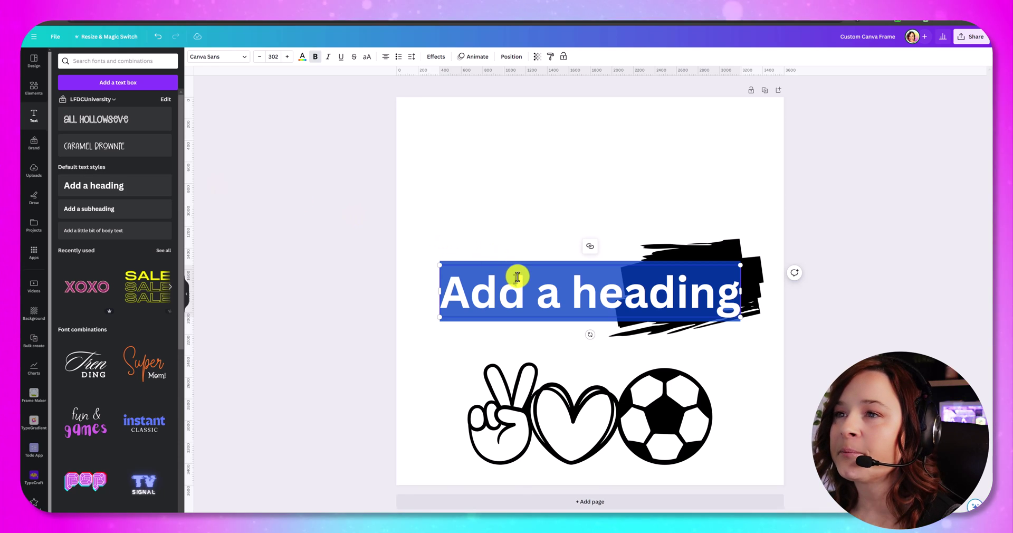
drag(554, 314, 558, 169)
double_click(560, 181)
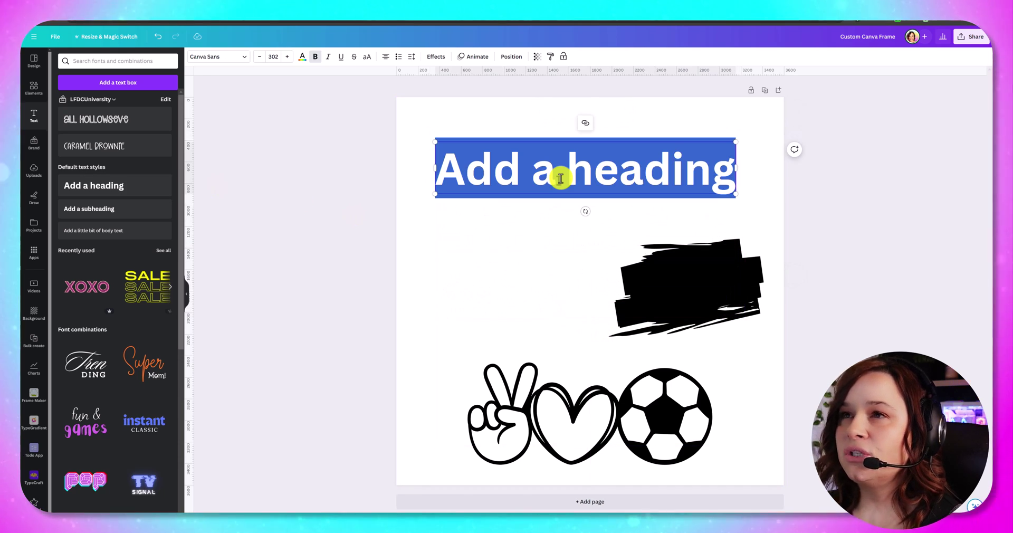
text(Hello)
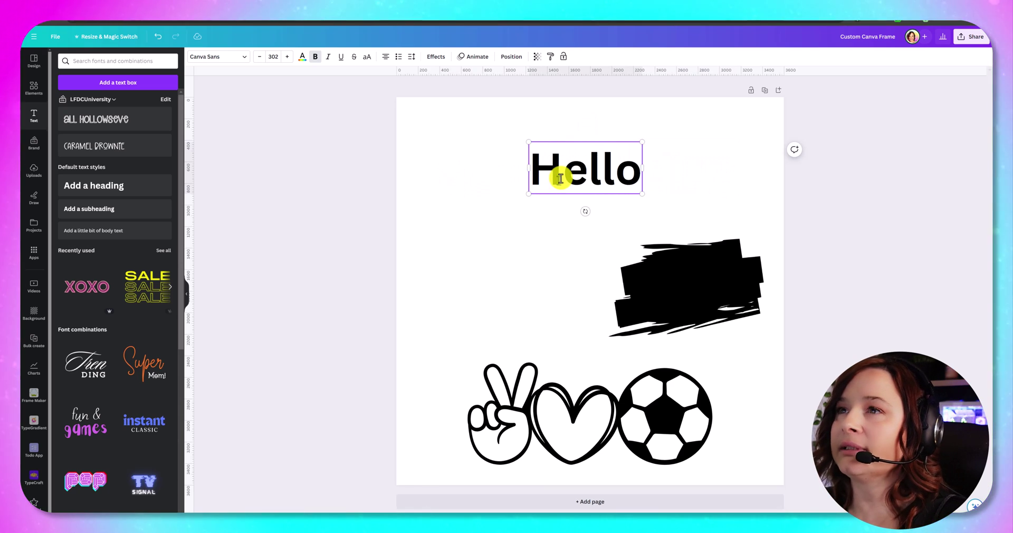
drag(525, 143, 424, 98)
click(515, 197)
click(525, 170)
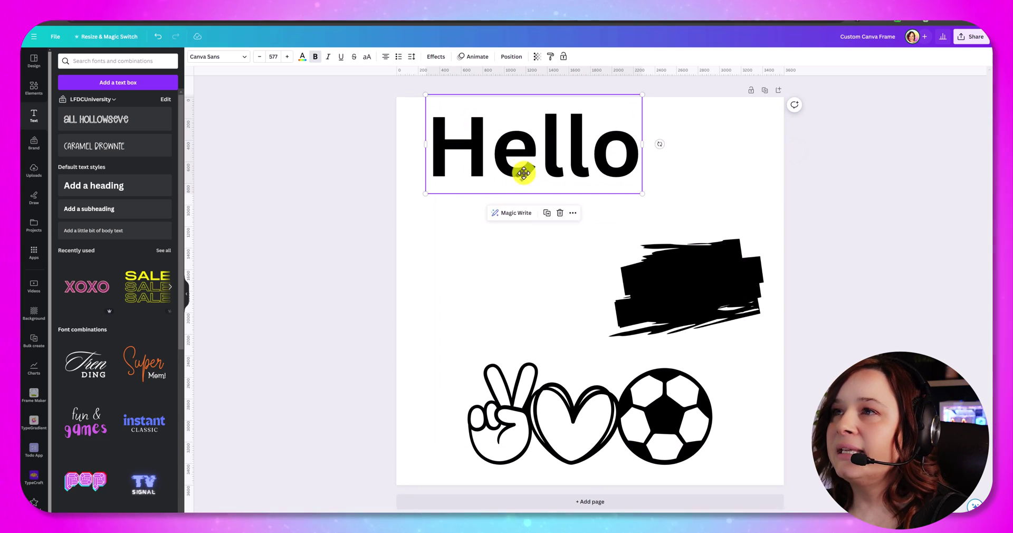
drag(525, 169, 574, 199)
Change the Hello text's font to Balabeloo.
double_click(536, 181)
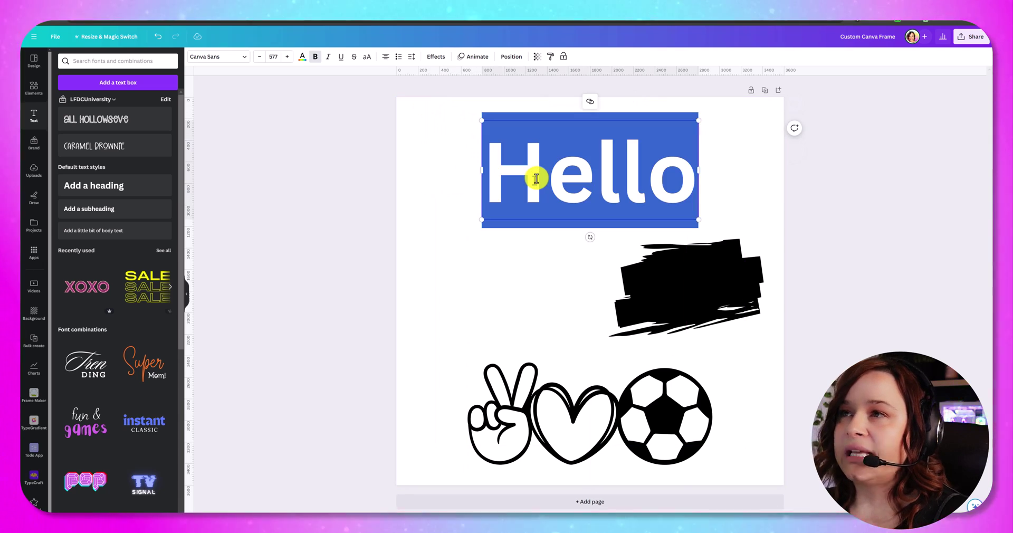
click(245, 62)
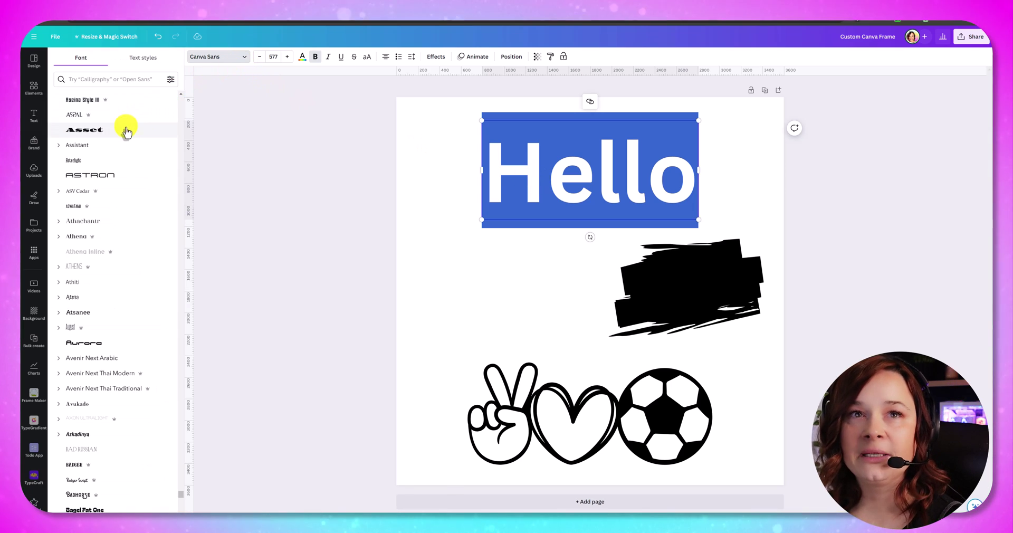
scroll(124, 156, down, 5)
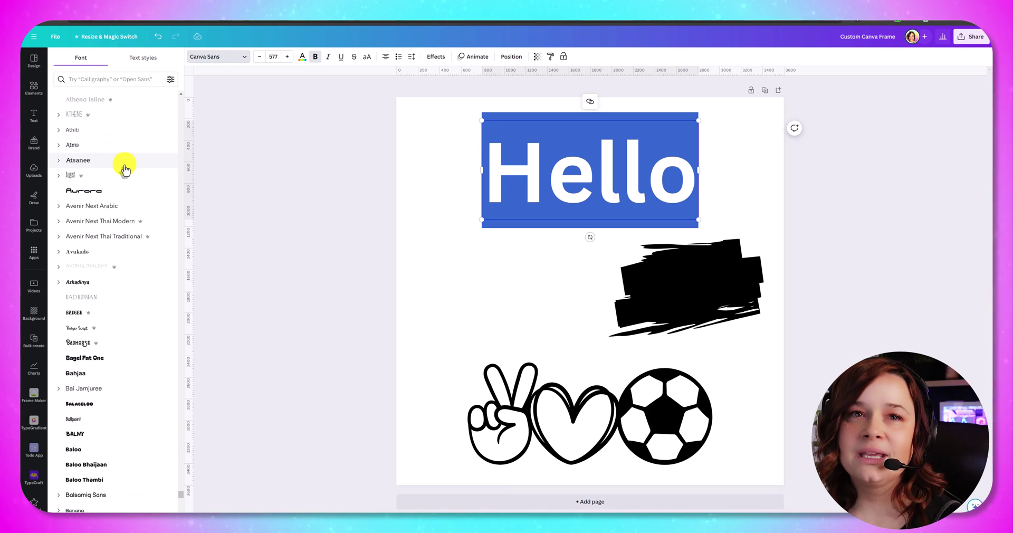
scroll(125, 168, down, 4)
scroll(125, 168, down, 5)
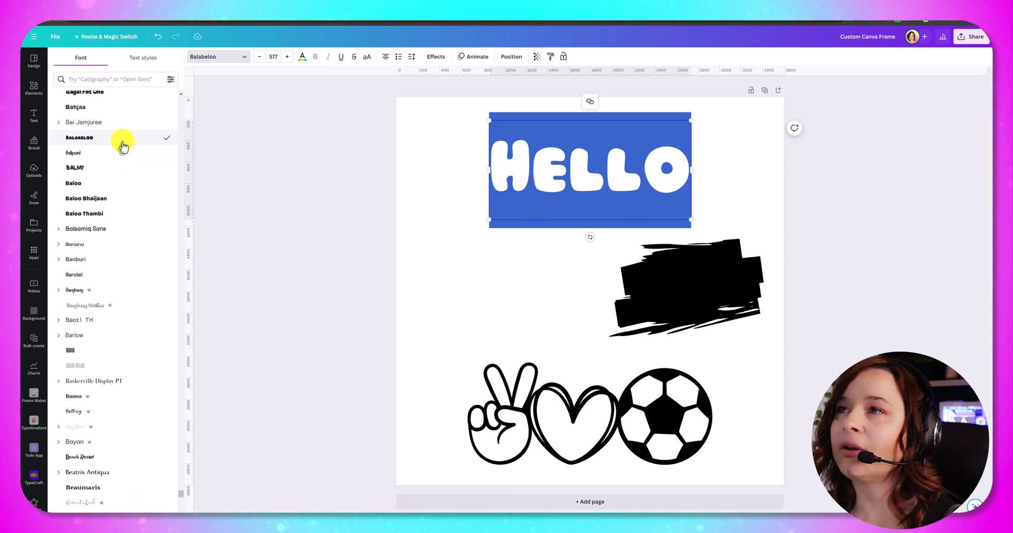
Enlarge HELLO to font size 665 and shift it up and right.
click(433, 200)
click(567, 192)
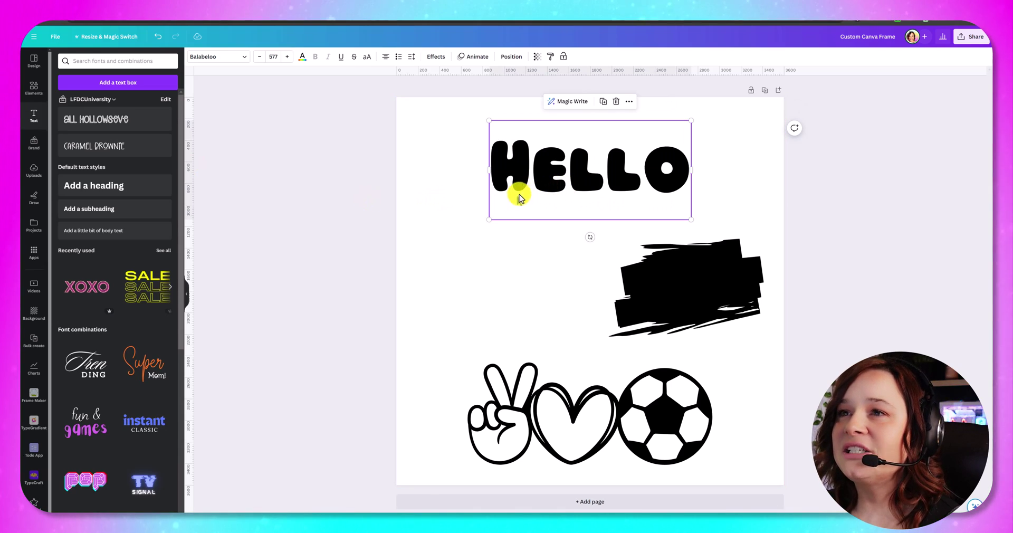
drag(488, 218, 458, 234)
drag(584, 198, 610, 185)
Place the brush stroke under HELLO and reposition and centre the peace-heart-soccer graphic.
click(699, 269)
mouse_move(698, 290)
mouse_down()
mouse_move(417, 279)
mouse_move(597, 289)
mouse_move(524, 280)
mouse_move(702, 280)
mouse_move(683, 275)
mouse_move(690, 266)
mouse_move(686, 279)
mouse_up()
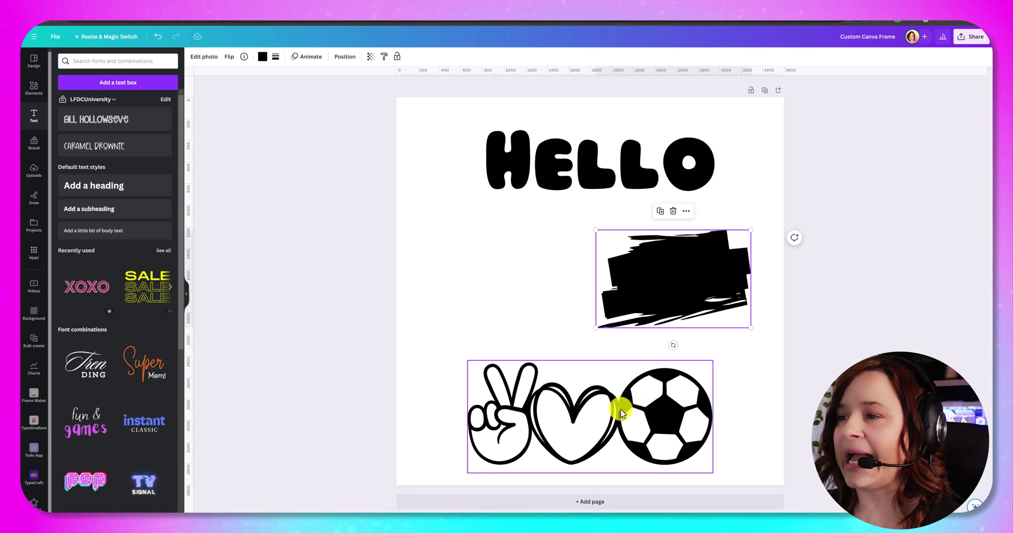
mouse_move(621, 413)
mouse_down()
mouse_move(628, 399)
mouse_move(625, 408)
mouse_up()
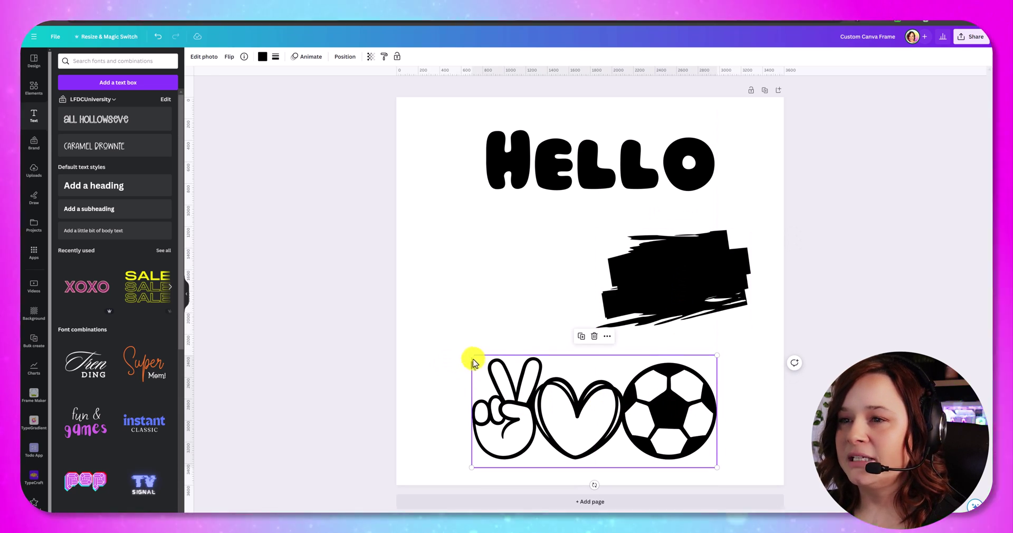
mouse_move(472, 356)
mouse_down()
mouse_move(461, 351)
mouse_move(470, 355)
mouse_up()
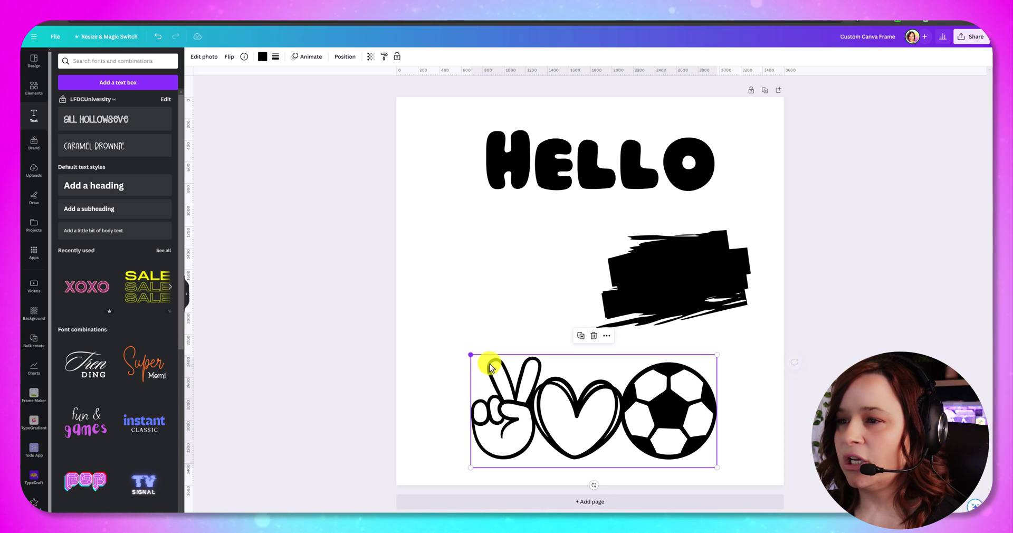
drag(544, 395, 561, 392)
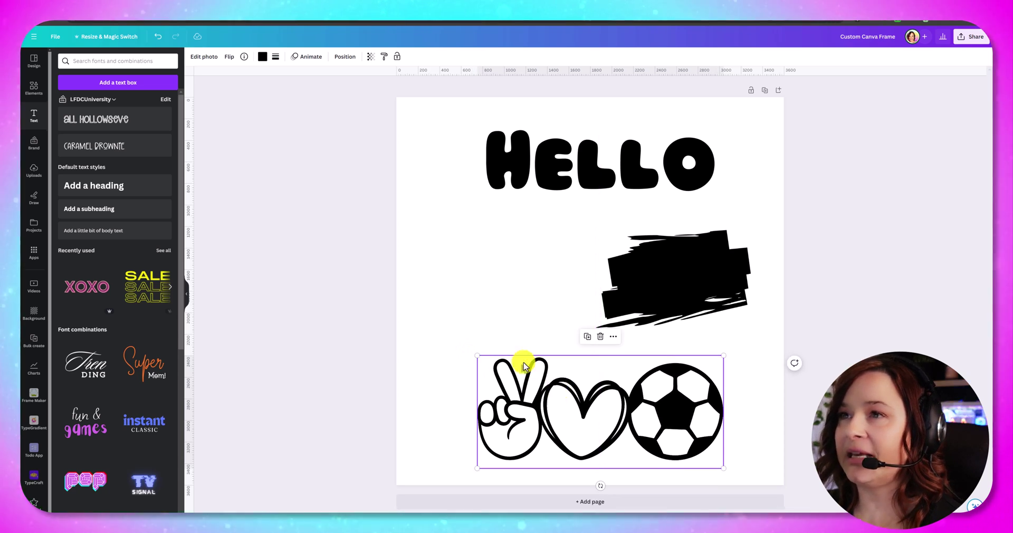
Centre the brush stroke horizontally, with the peace-heart-soccer graphic centred beneath it.
click(445, 302)
click(640, 279)
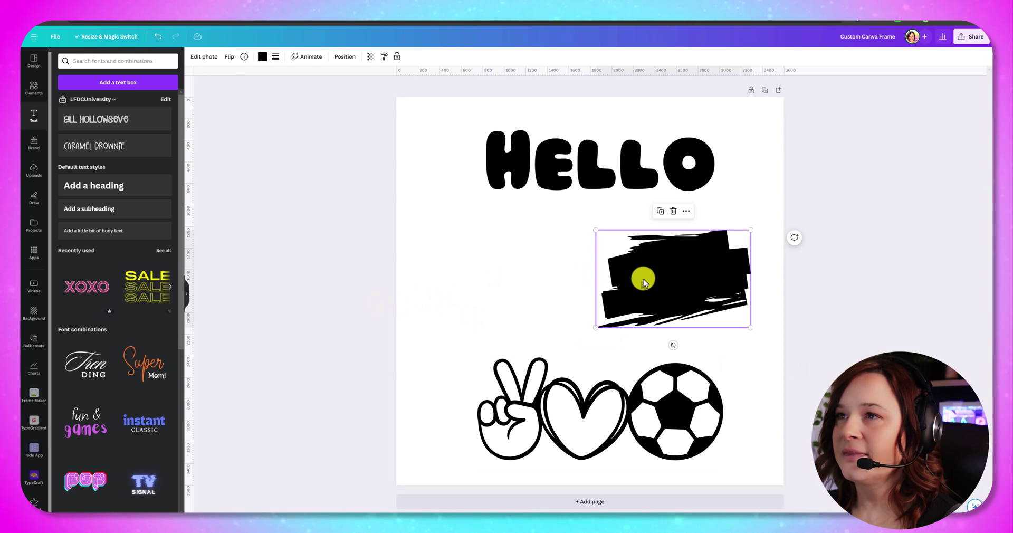
mouse_move(640, 277)
mouse_down()
mouse_move(527, 276)
mouse_move(563, 278)
mouse_up()
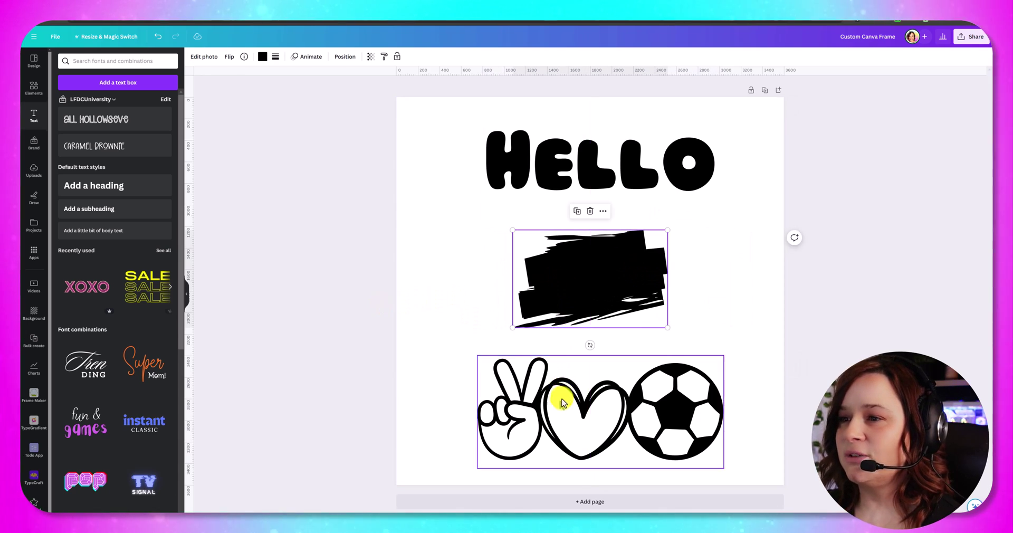
mouse_move(561, 402)
mouse_down()
mouse_move(538, 398)
mouse_move(548, 401)
mouse_up()
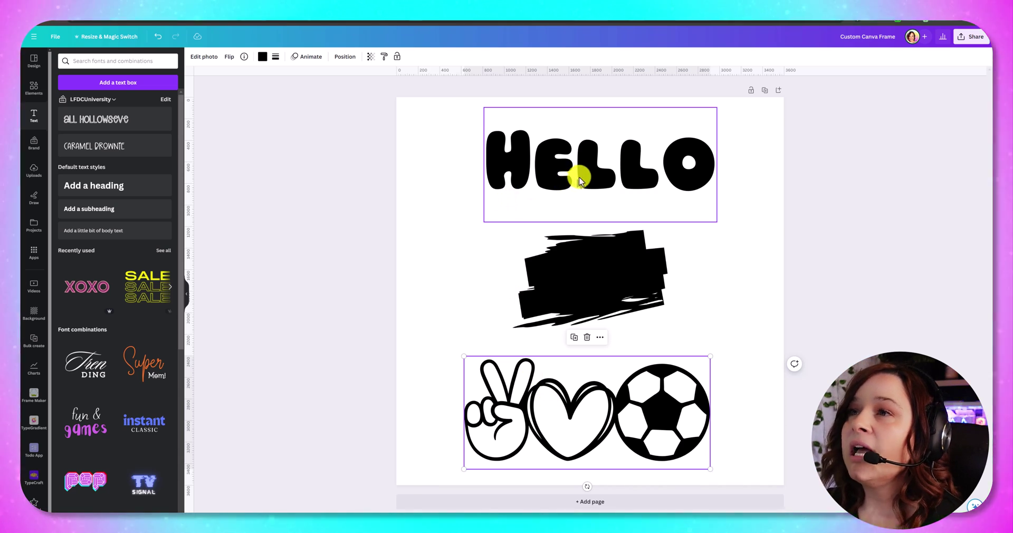
Nudge HELLO slightly until it snaps centred above the brush stroke.
drag(579, 180, 573, 188)
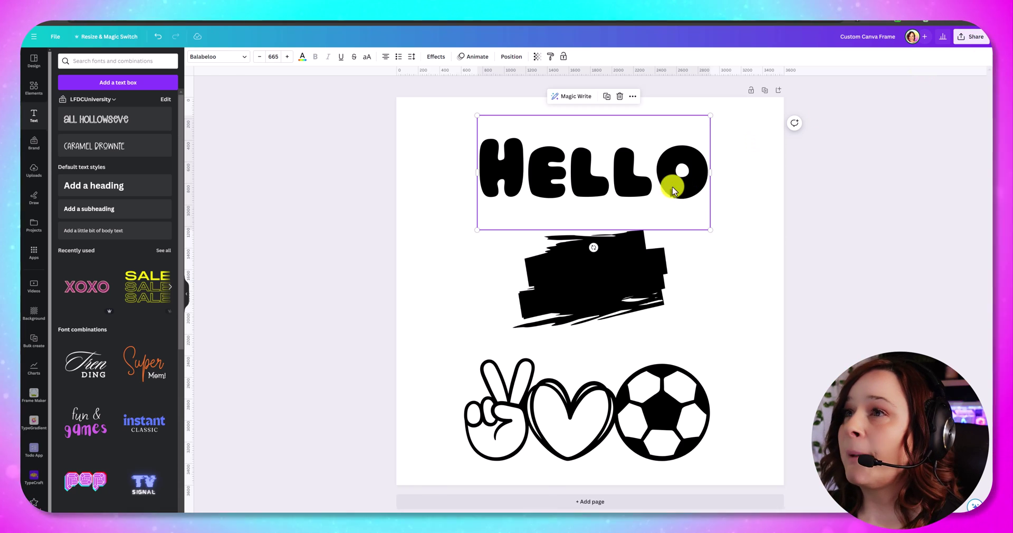
drag(591, 174, 589, 172)
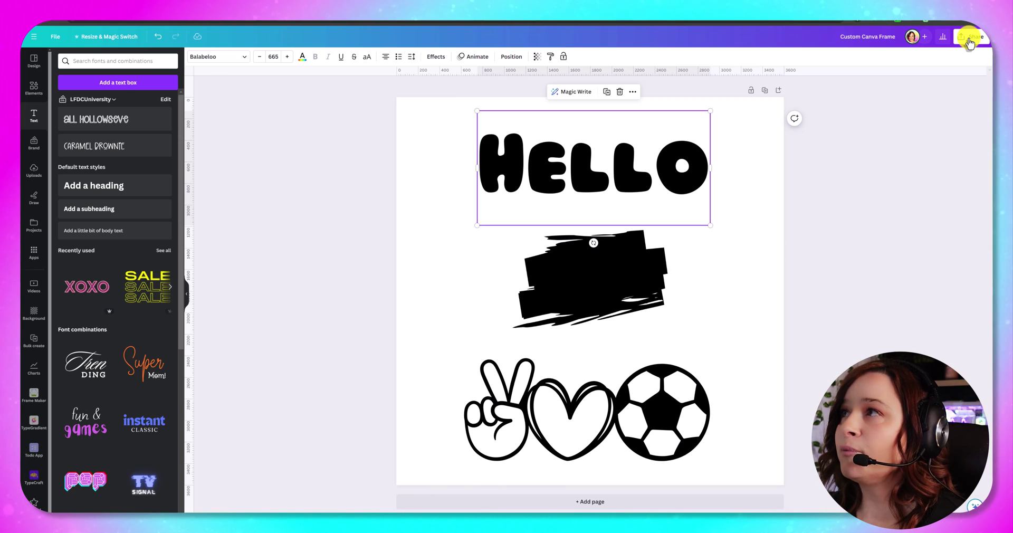
Review the Share > Download file-type options, then start a new browser tab.
click(970, 40)
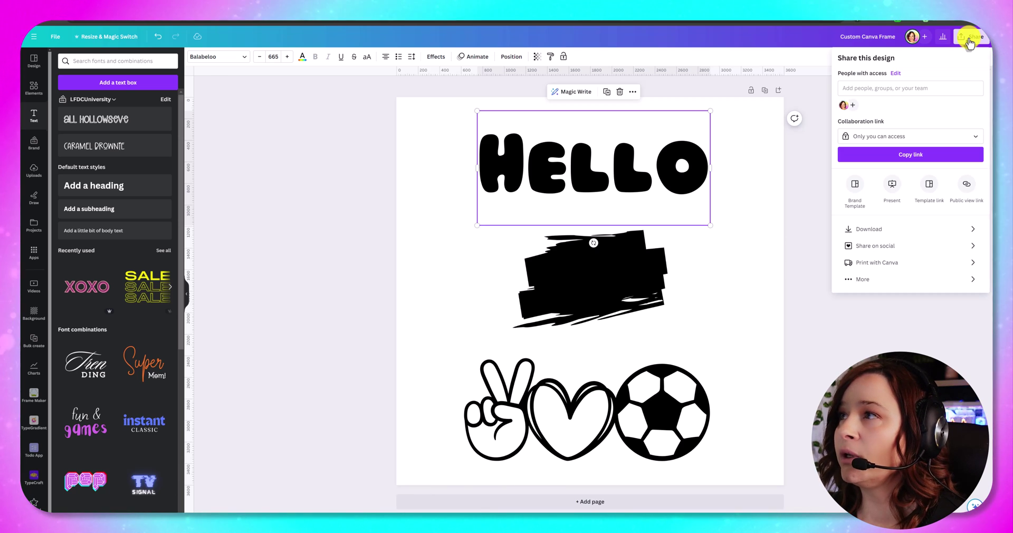
click(918, 230)
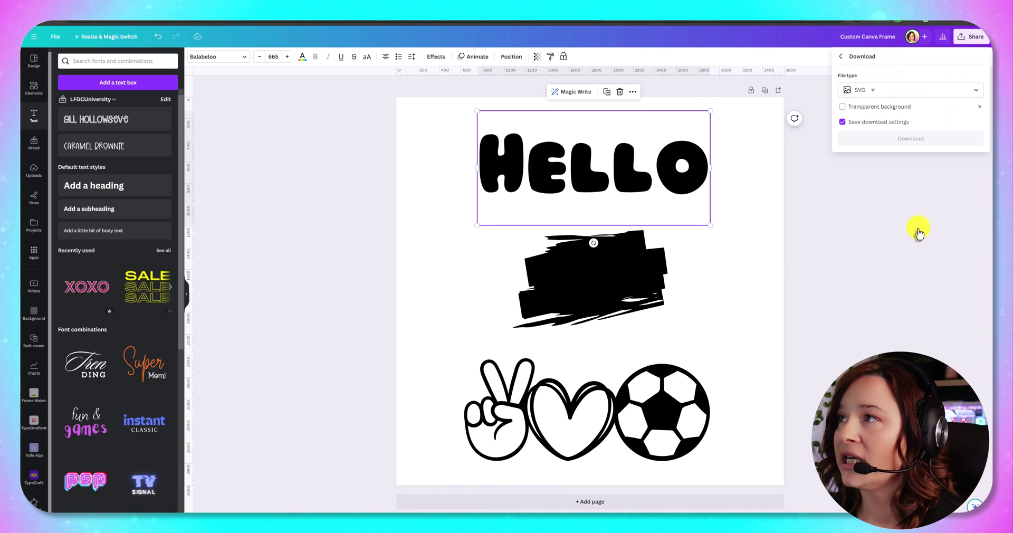
click(891, 91)
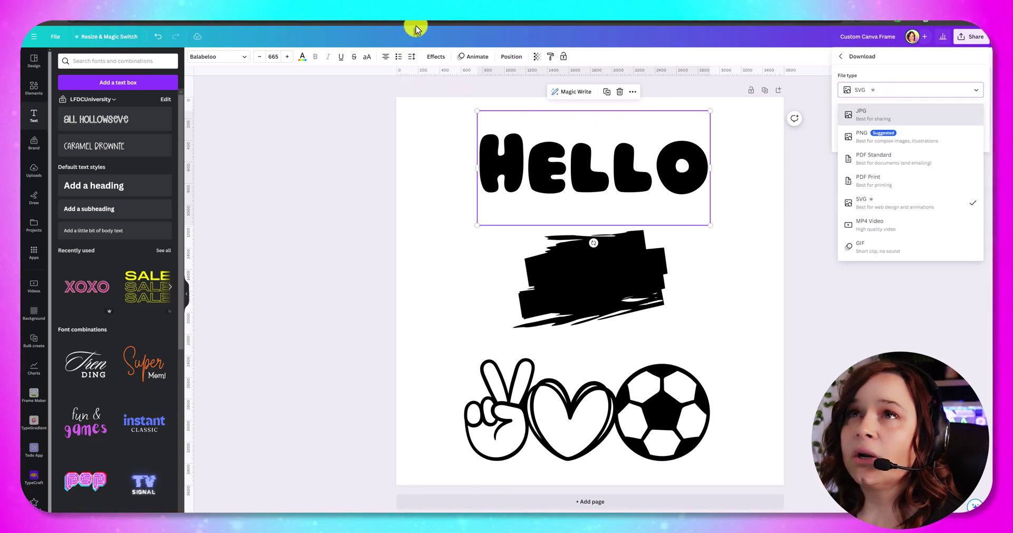
key(ctrl+t)
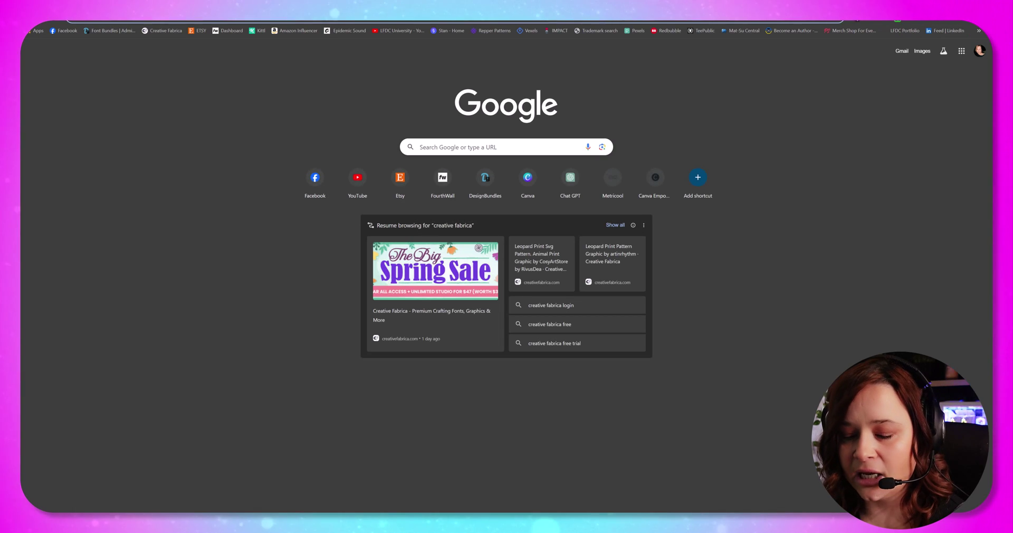
Enter 'convert' in the address bar and load the Convertio File Converter site.
text(conv)
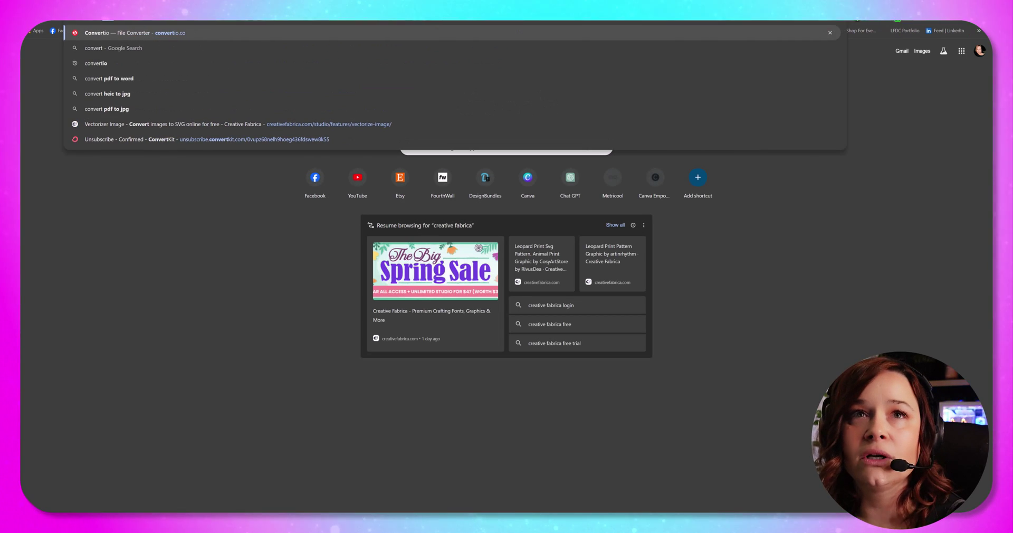
text(ert)
key(Return)
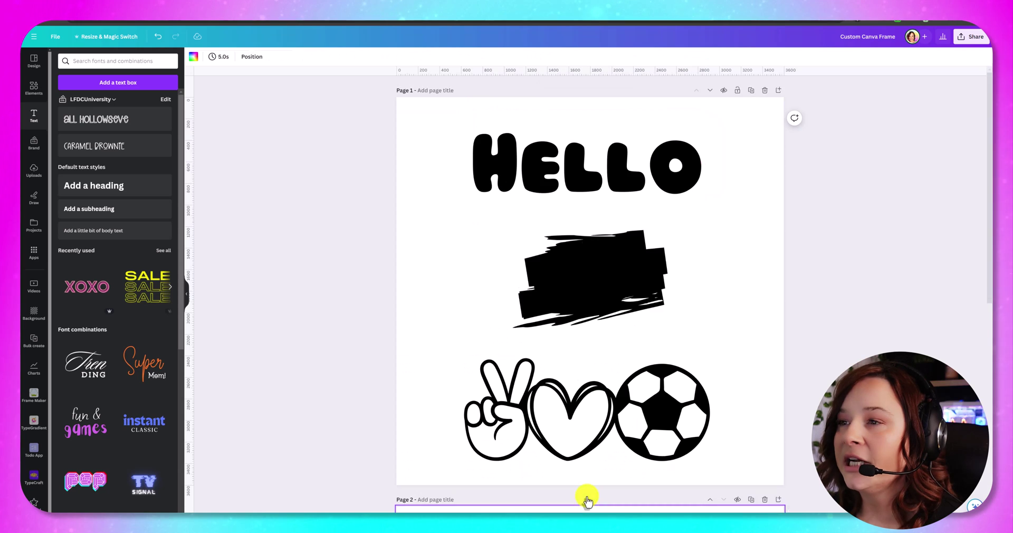
Move the peace-love-soccer graphic and the black scribble down onto page 2.
scroll(649, 398, down, 5)
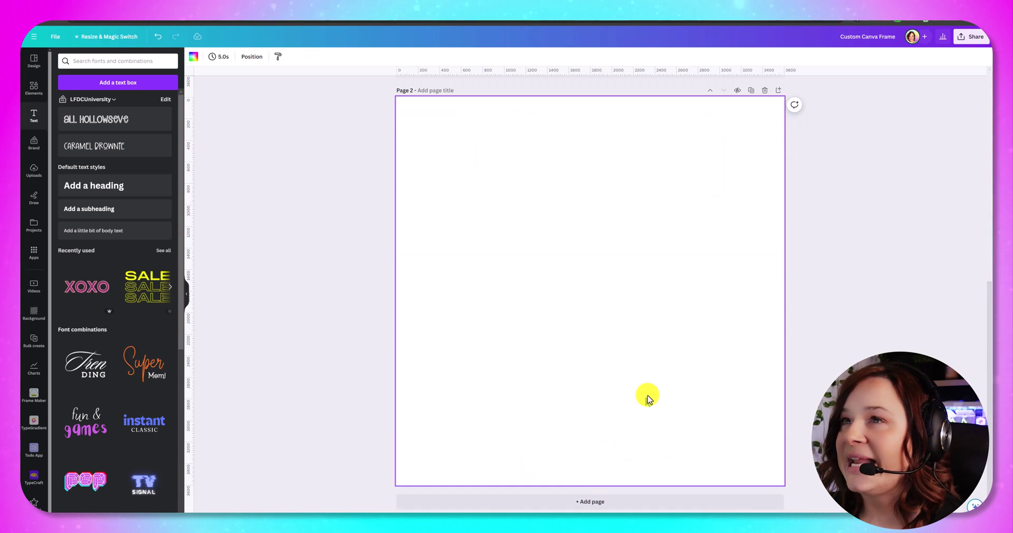
scroll(683, 334, up, 4)
click(672, 305)
drag(672, 305, 657, 484)
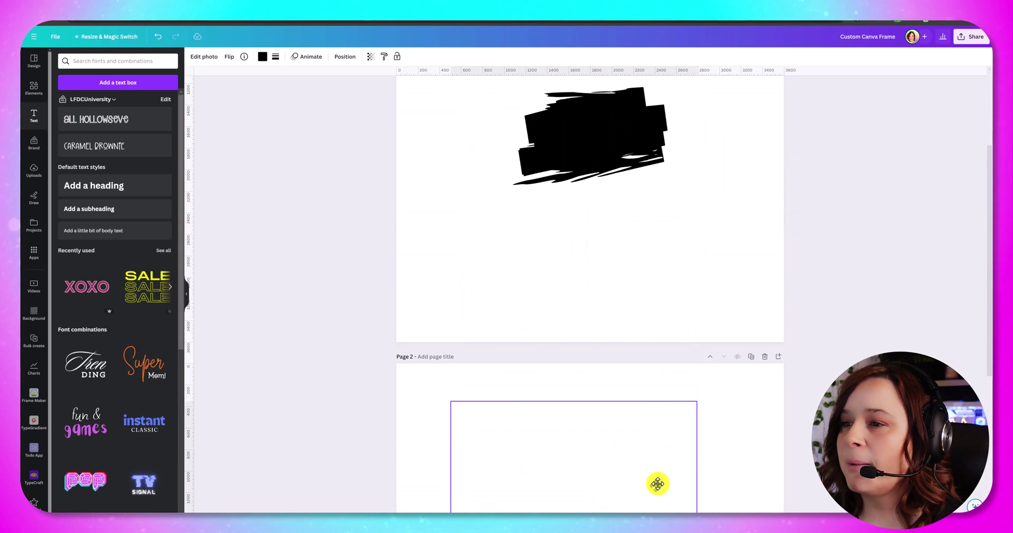
scroll(658, 332, up, 3)
click(651, 278)
drag(650, 278, 645, 421)
scroll(642, 364, down, 5)
scroll(669, 408, up, 5)
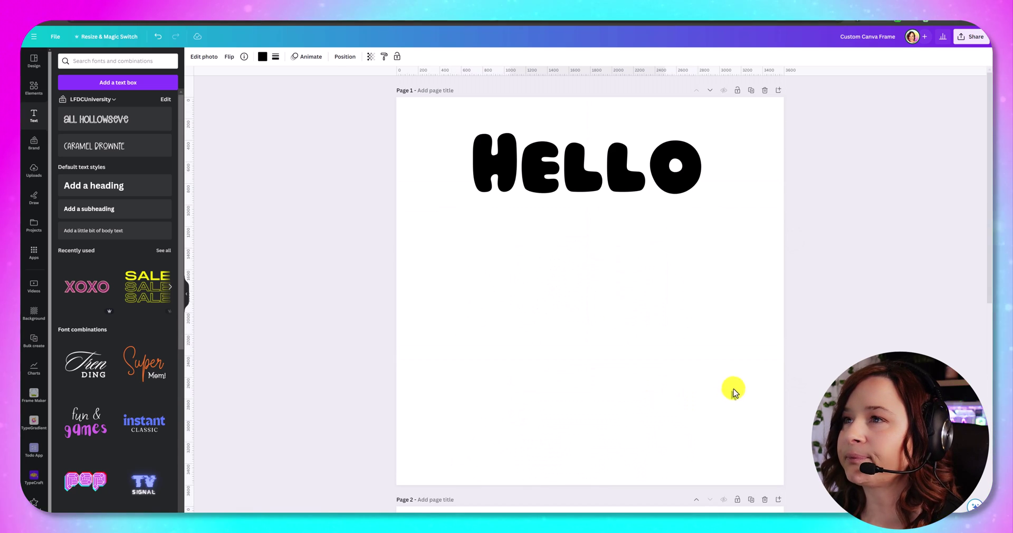
Enlarge the HELLO text and centre it on page 1.
click(619, 209)
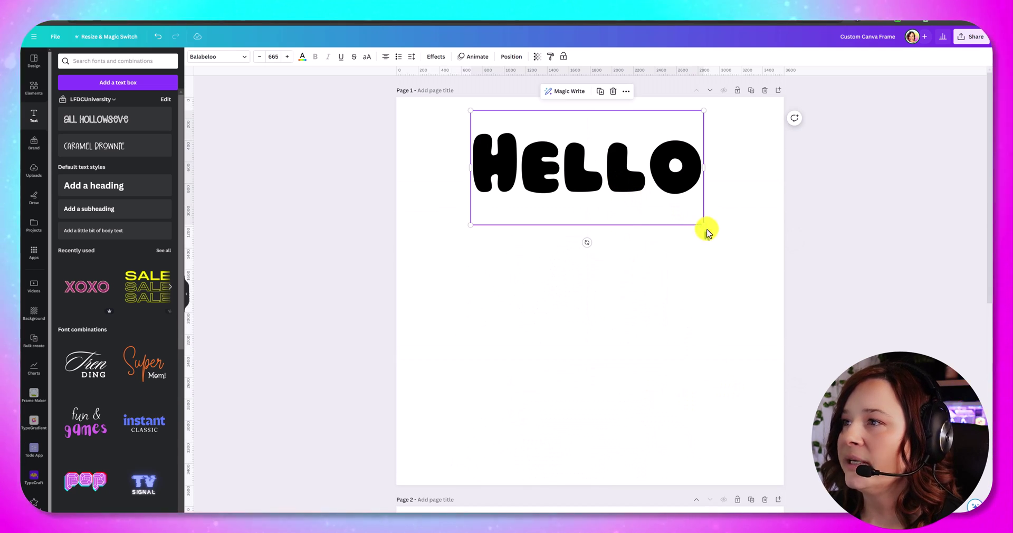
drag(706, 226, 807, 317)
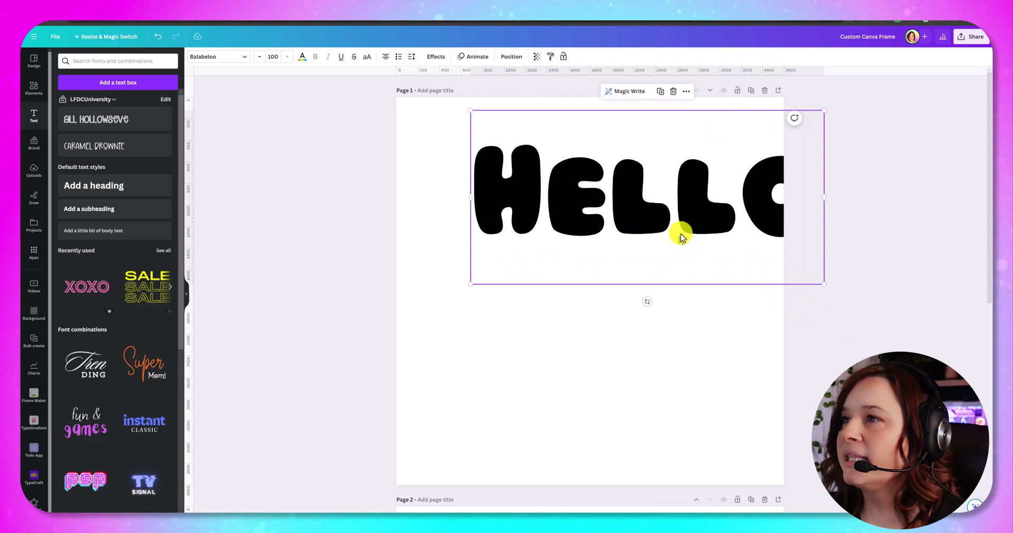
drag(648, 224, 603, 291)
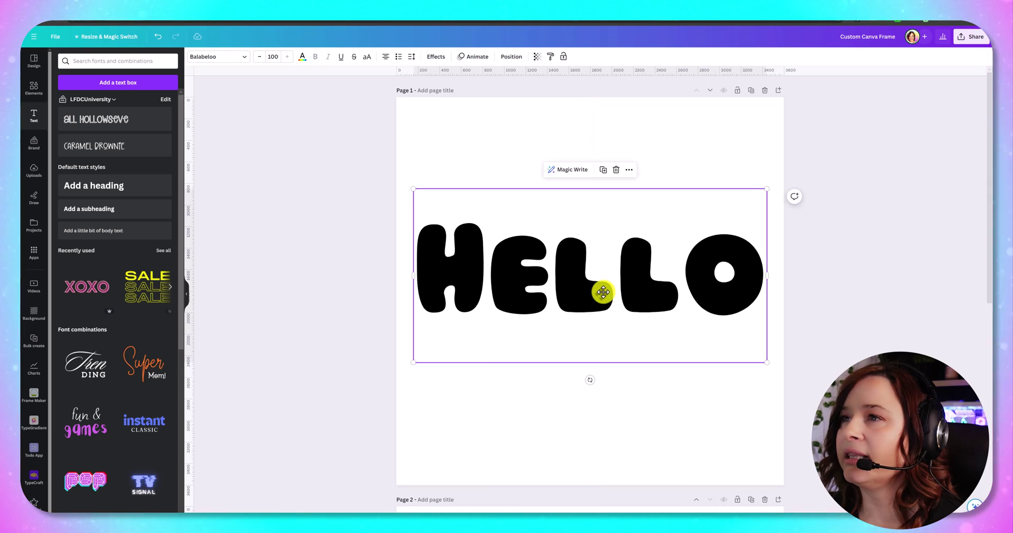
click(841, 139)
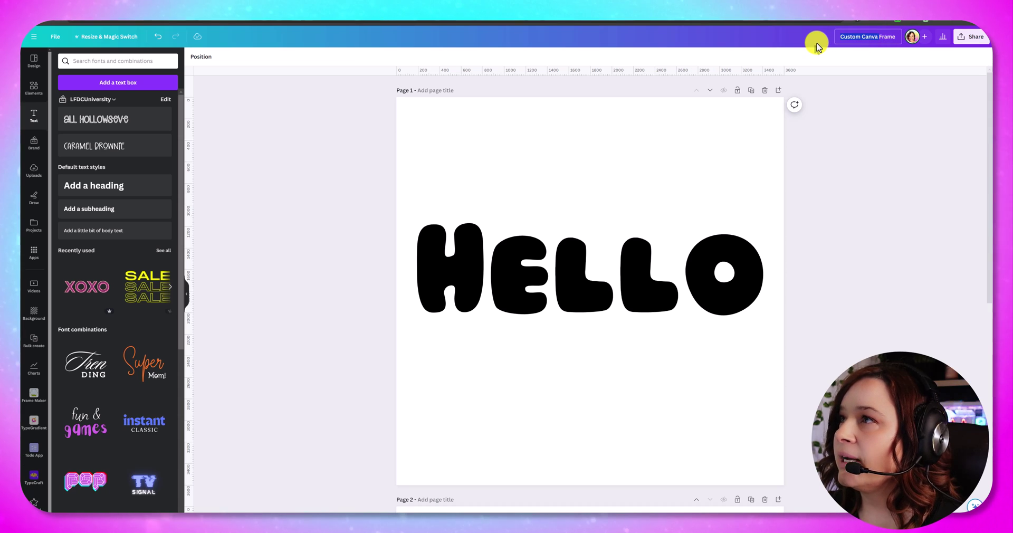
Append 'llo' to the design title so it reads 'Hello Frame'.
text(llo)
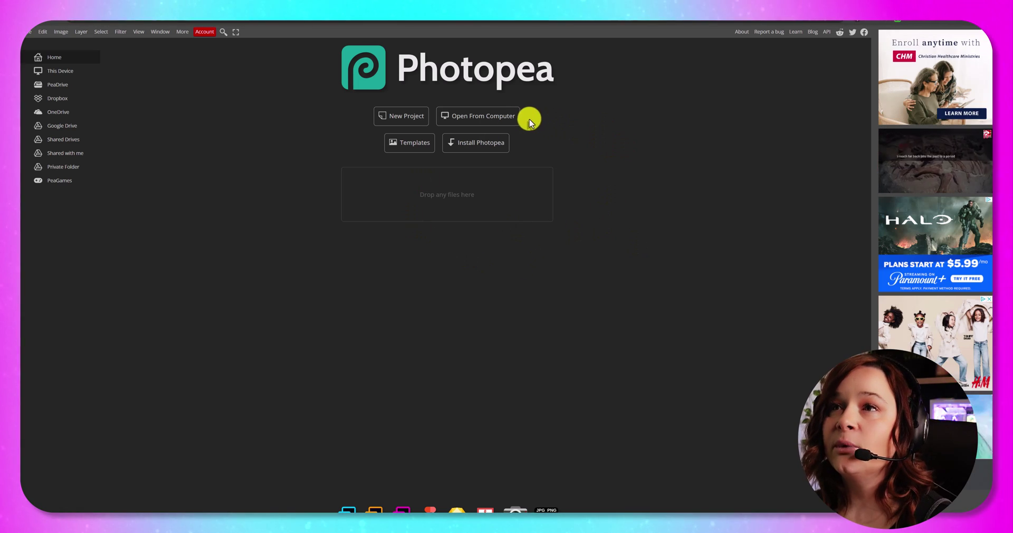
Open Hello Frame.svg from the computer and delete its bottom and white background layers.
click(506, 119)
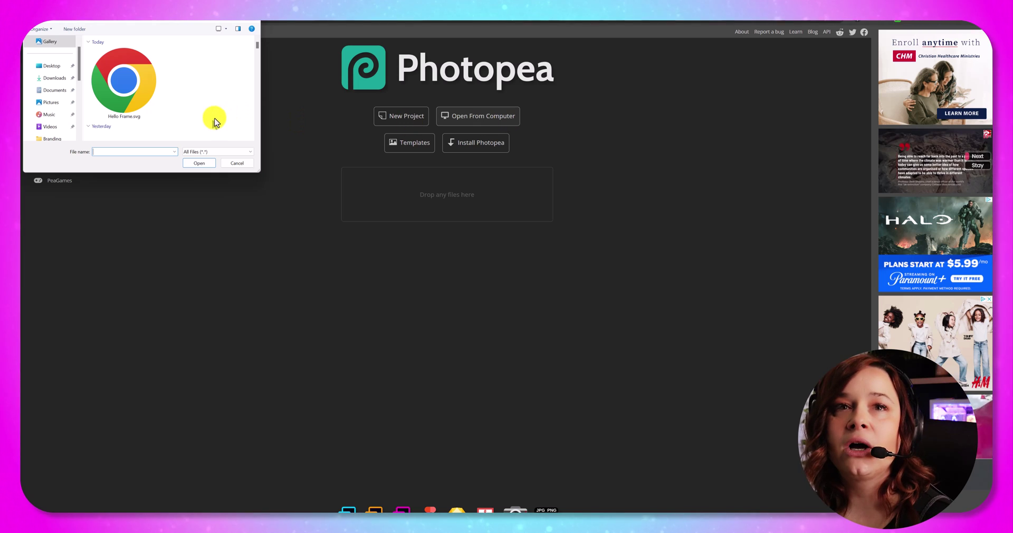
double_click(139, 95)
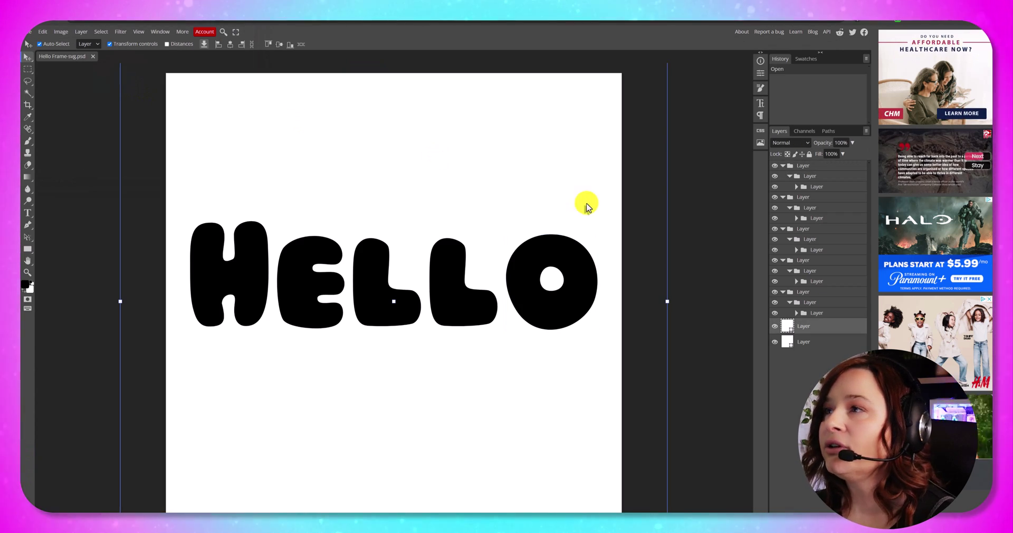
click(816, 343)
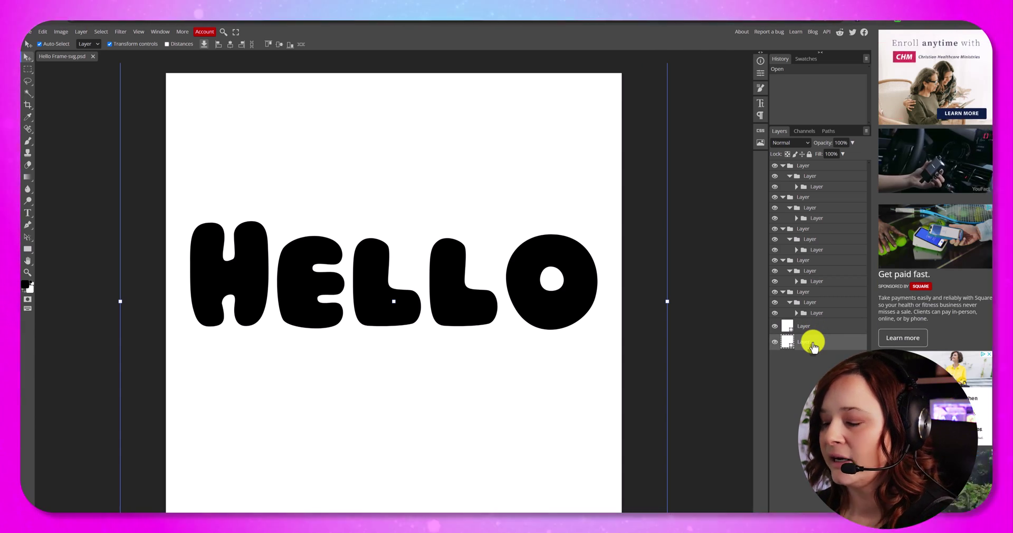
key(Delete)
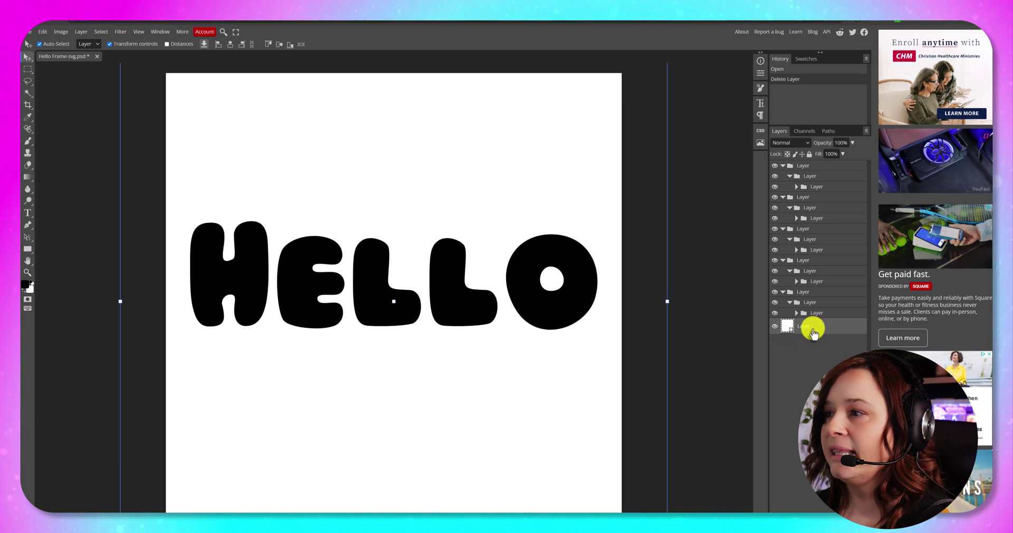
key(Delete)
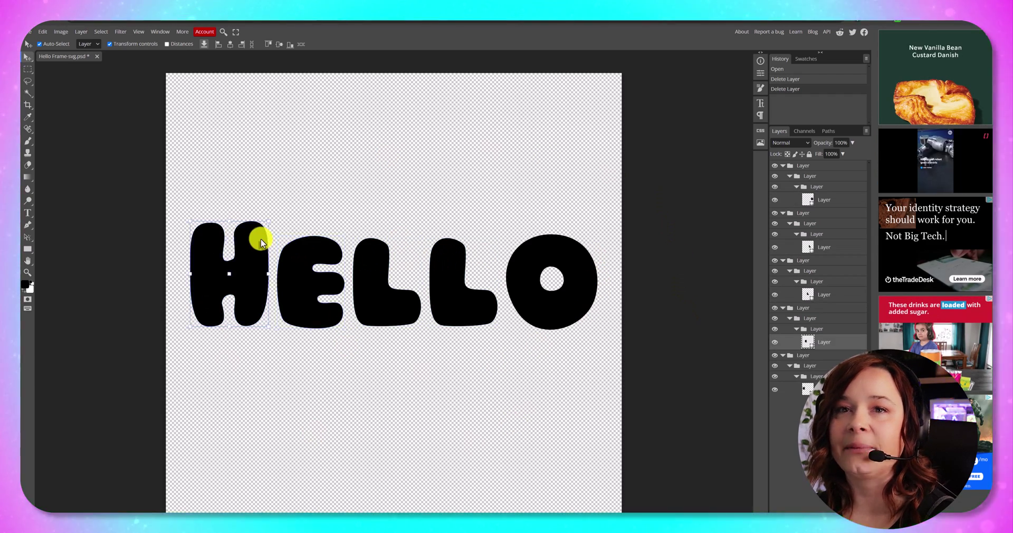
click(296, 232)
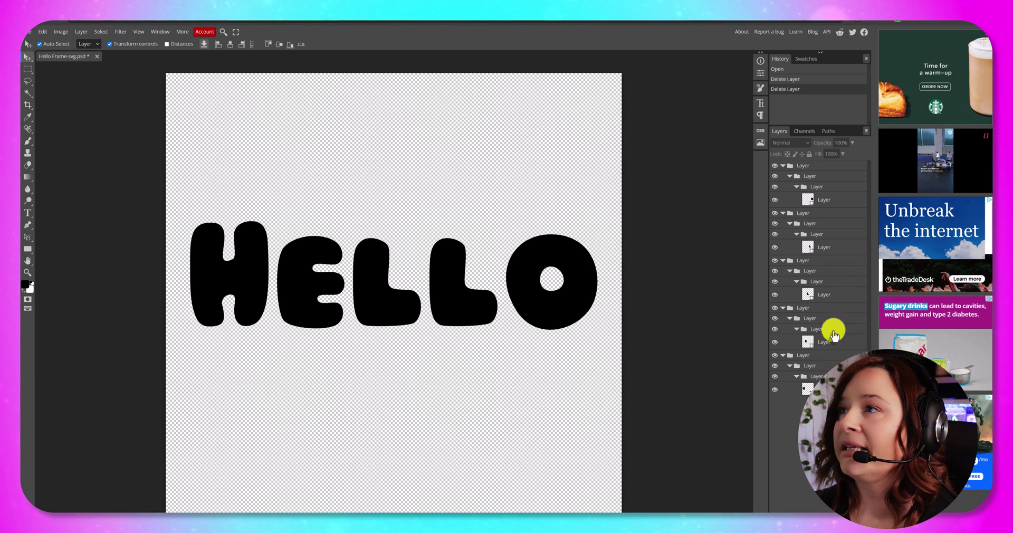
Select every layer from the top letter group to the bottom and apply Merge Layers.
click(825, 167)
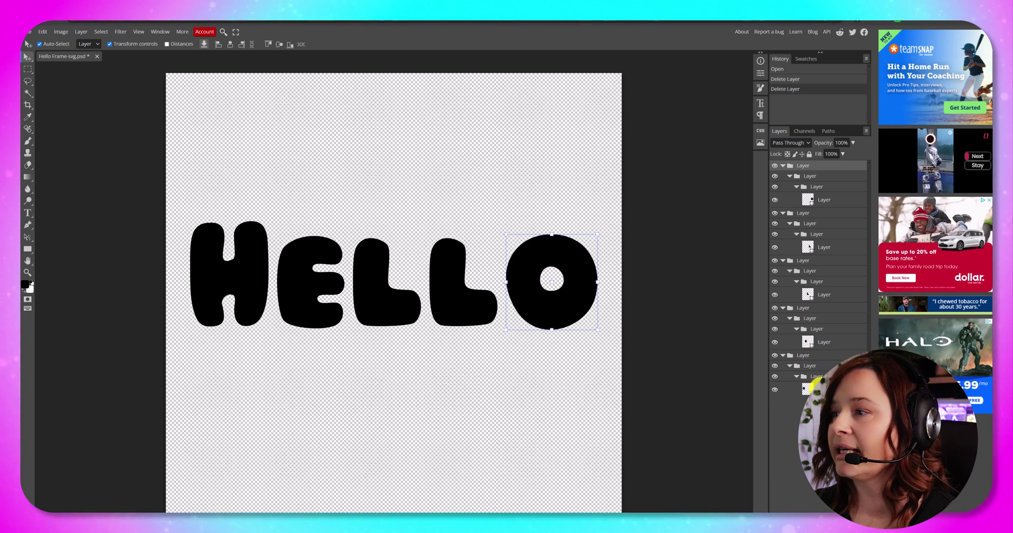
shift+click(812, 388)
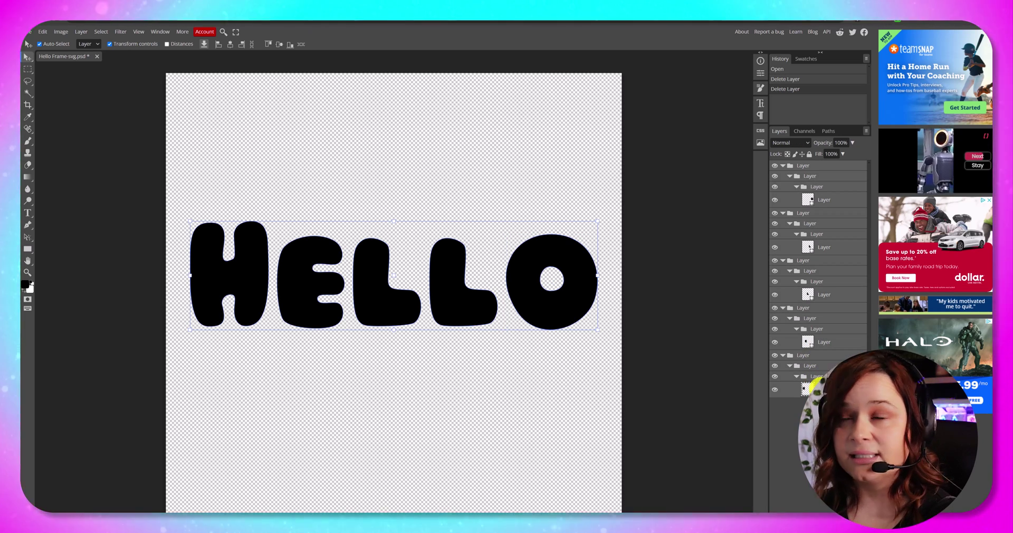
right_click(827, 226)
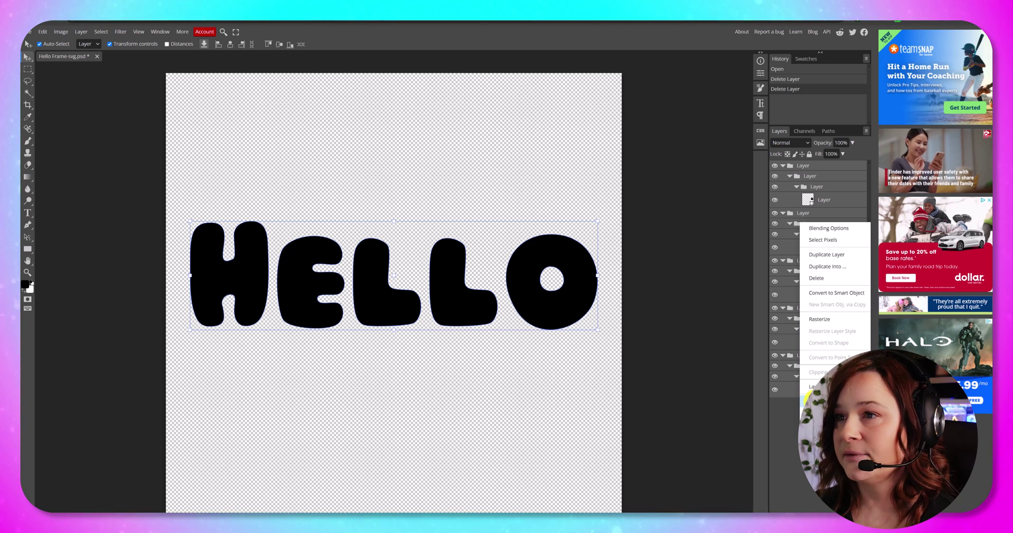
click(823, 412)
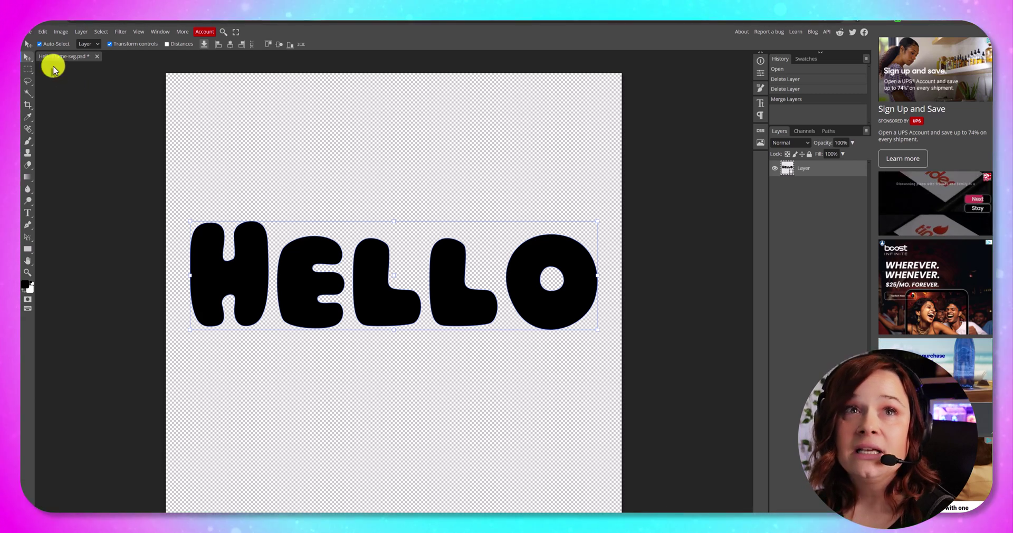
Open Fantasy Mandala 7.psd and drag the mandala into the Hello Frame-svg.psd document above HELLO.
click(29, 31)
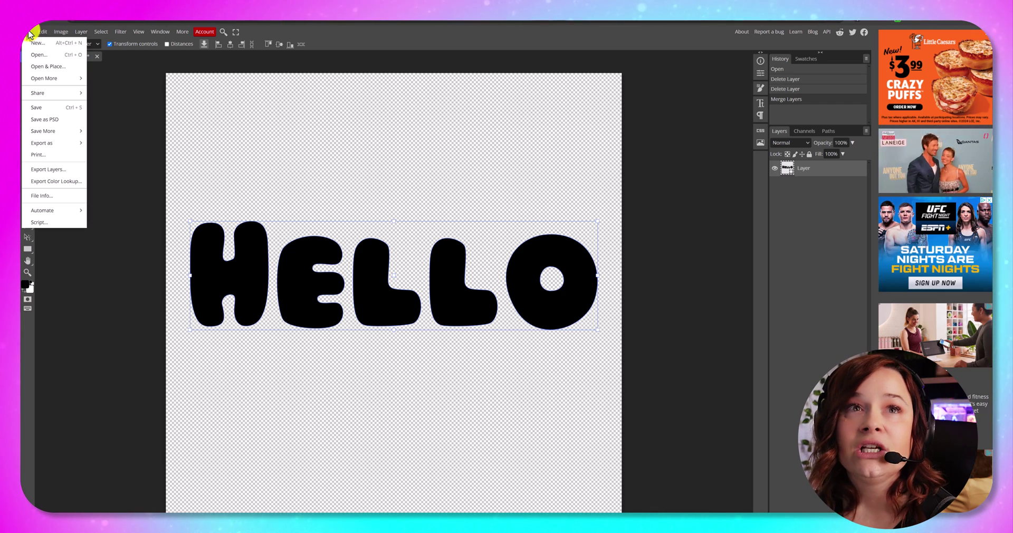
click(37, 55)
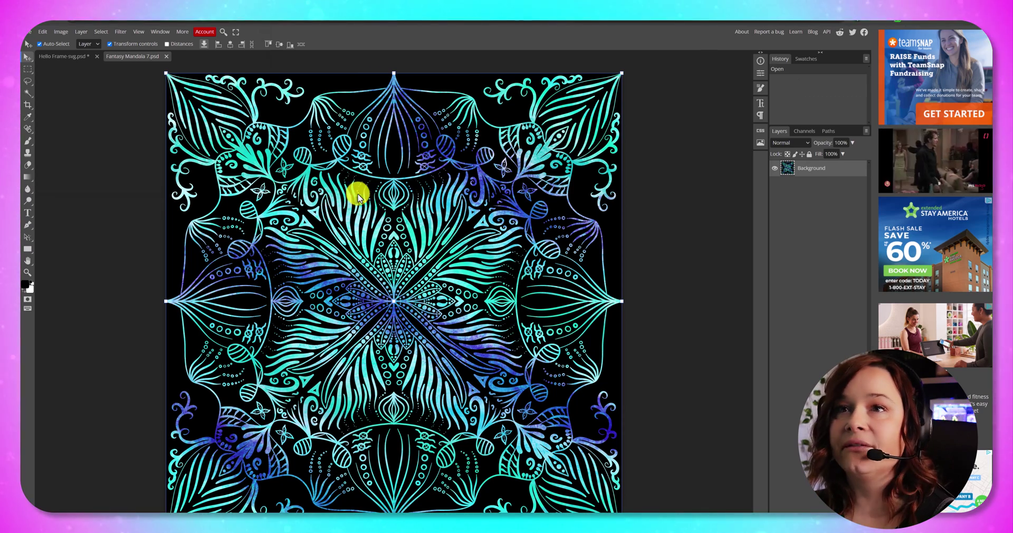
drag(320, 189, 318, 189)
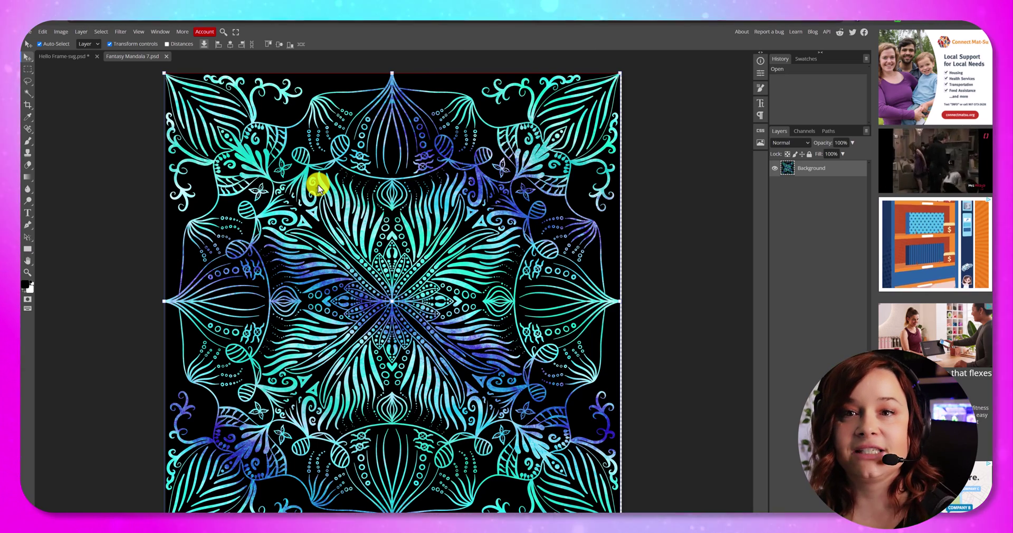
drag(318, 187, 289, 172)
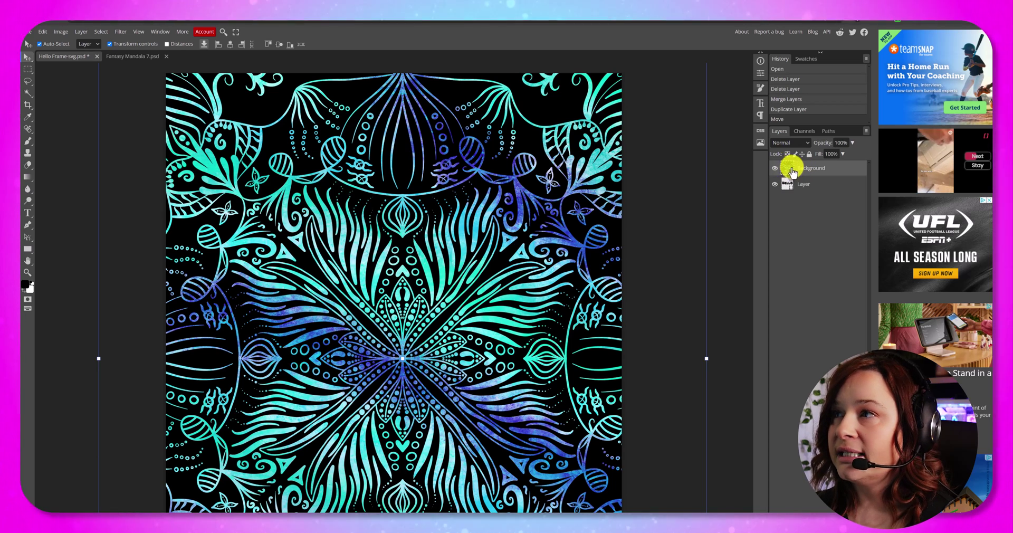
Make the mandala layer a clipping mask on the HELLO layer, then deselect.
right_click(807, 169)
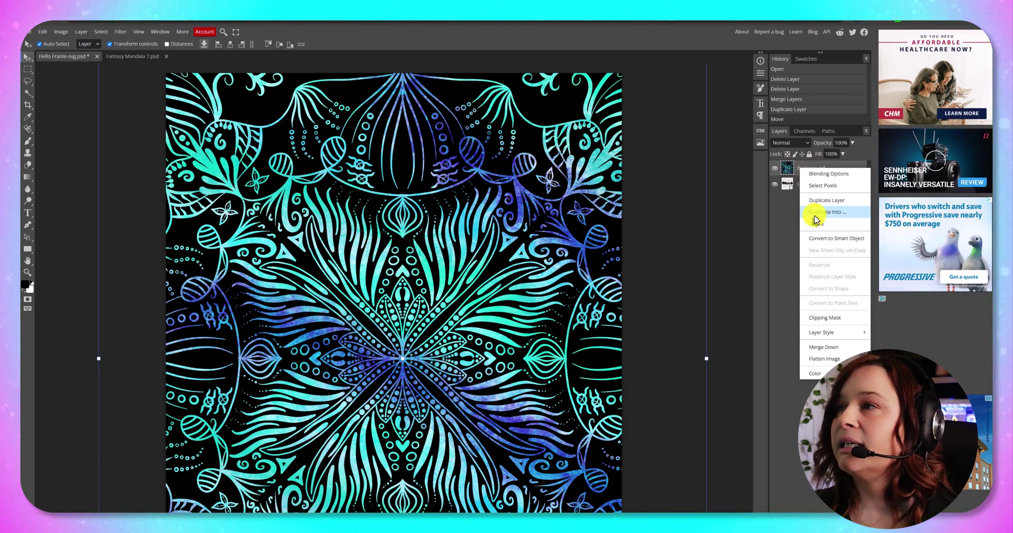
click(825, 319)
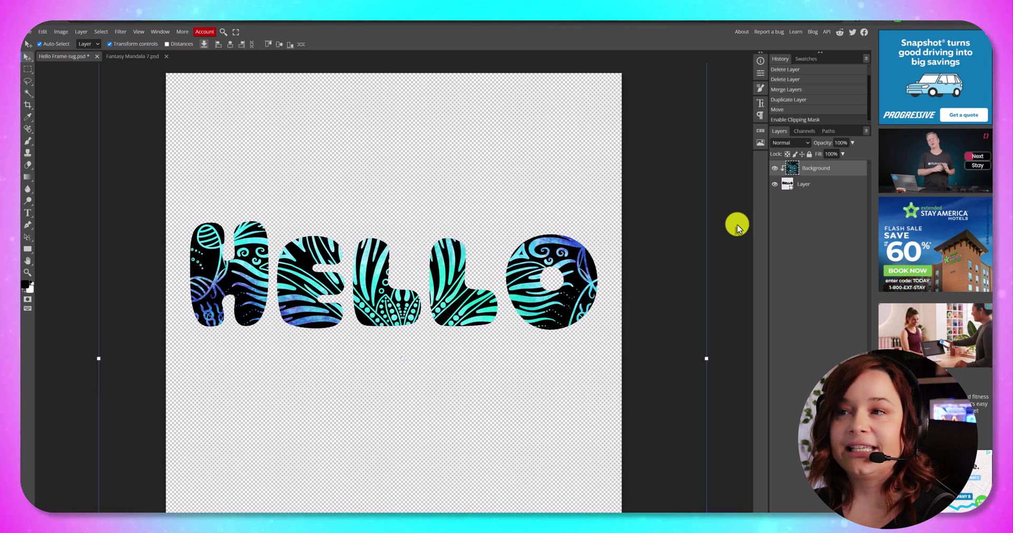
click(737, 227)
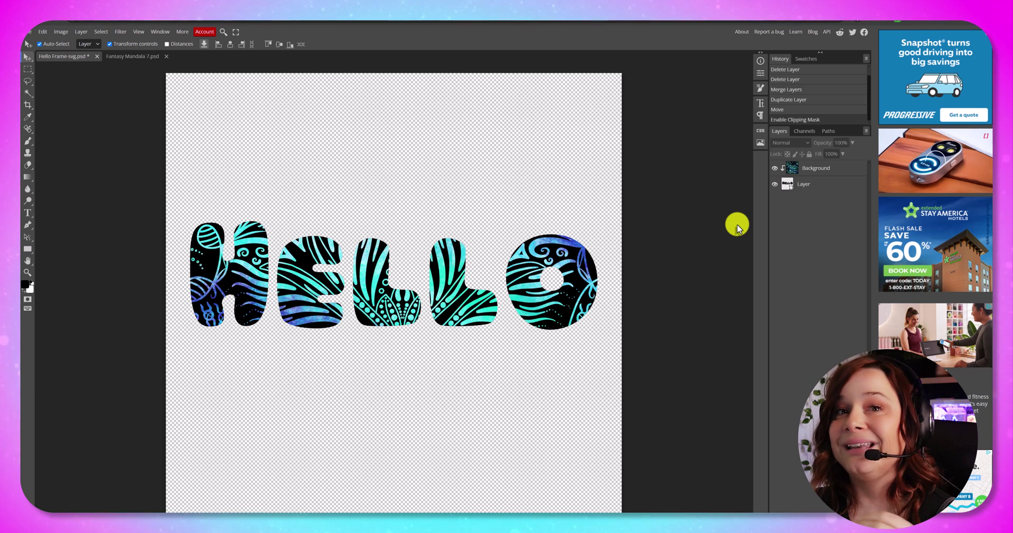
Save the design as a PSD named Hello Frame-svg.psd in the Downloads folder.
click(27, 32)
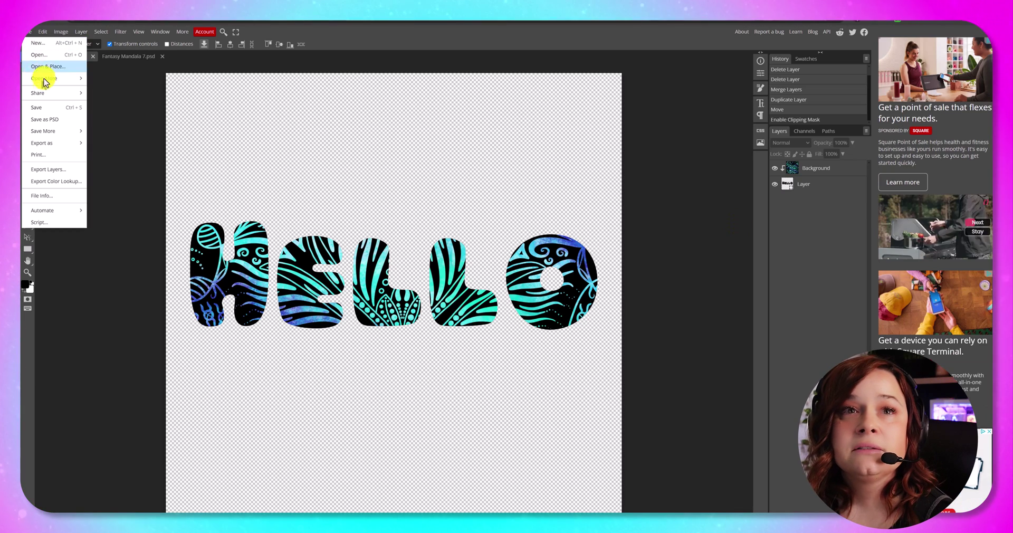
mouse_move(46, 99)
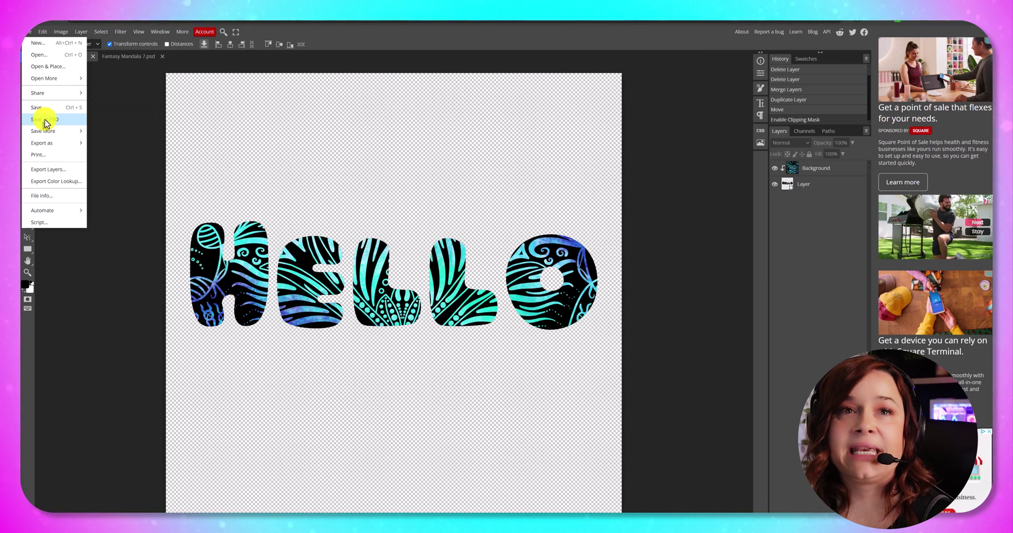
click(45, 120)
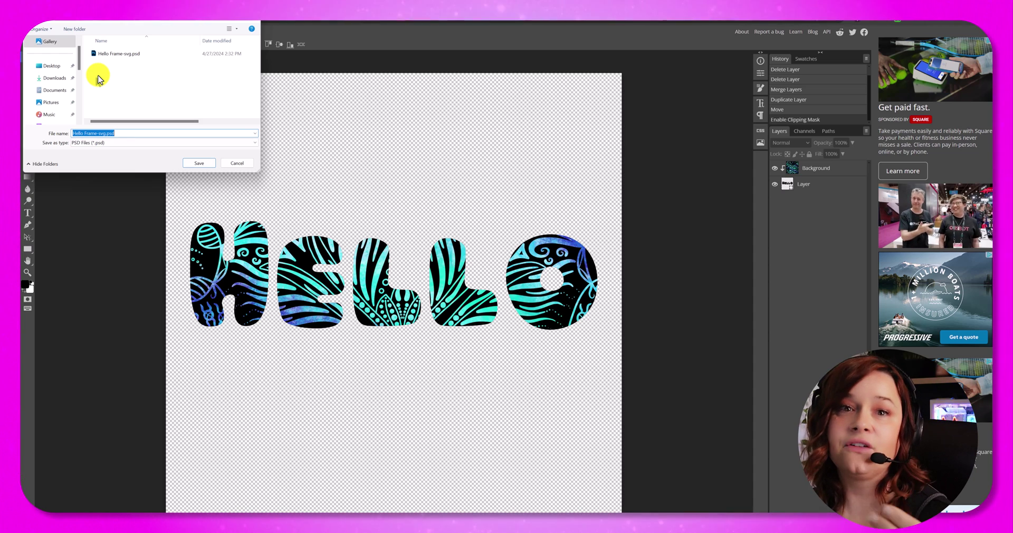
click(57, 79)
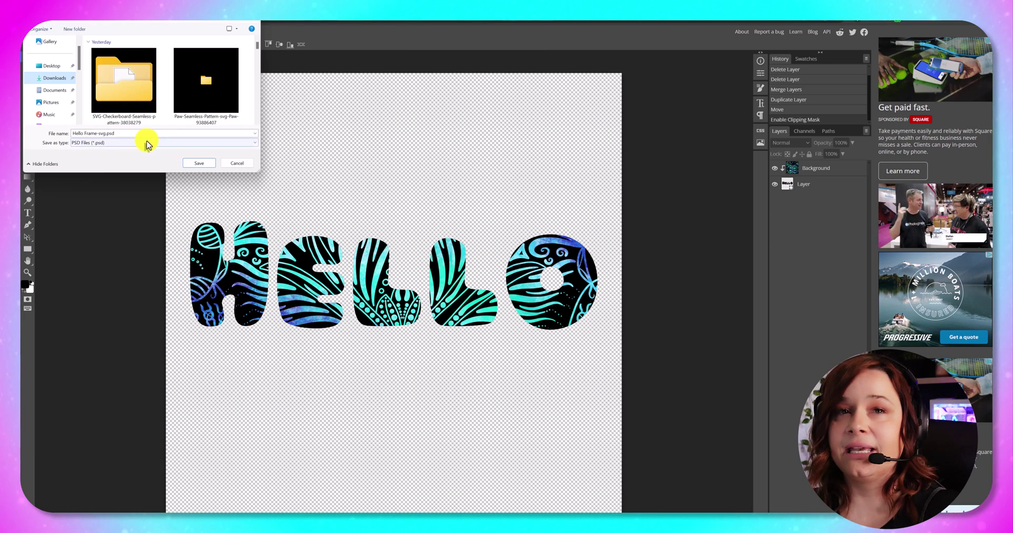
click(194, 163)
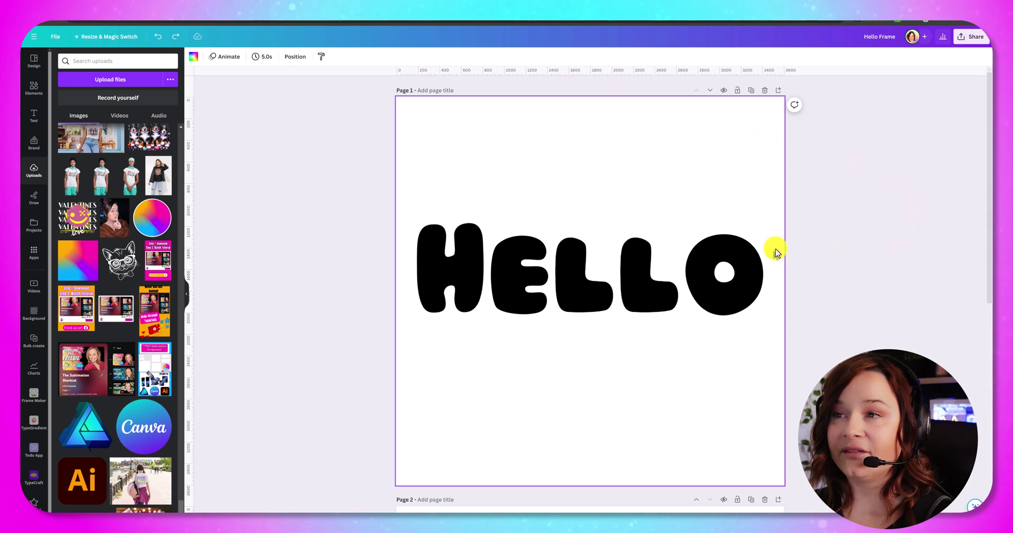
Delete the black HELLO text from Page 1 and upload Hello Frame-svg.psd using the All Files type.
click(525, 262)
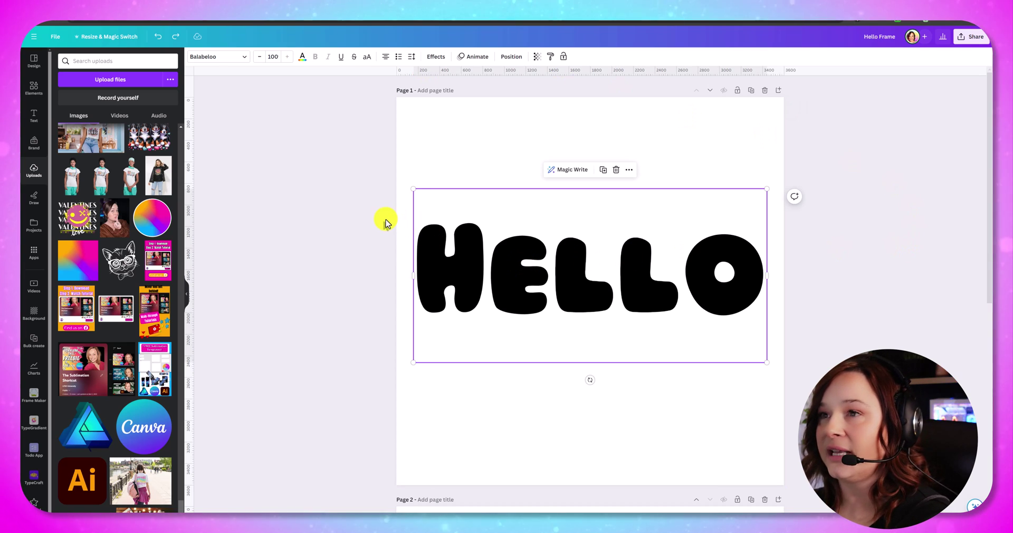
key(Delete)
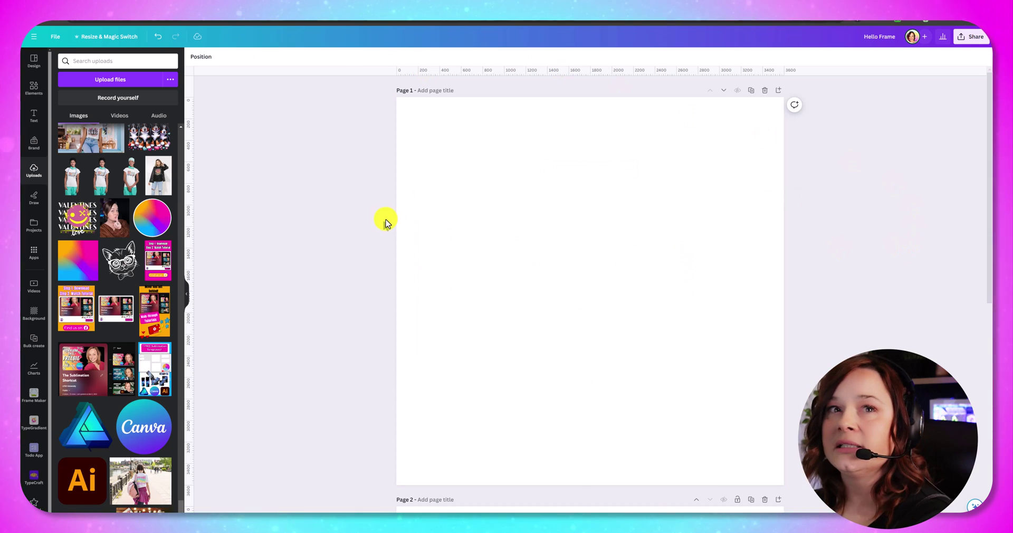
click(112, 87)
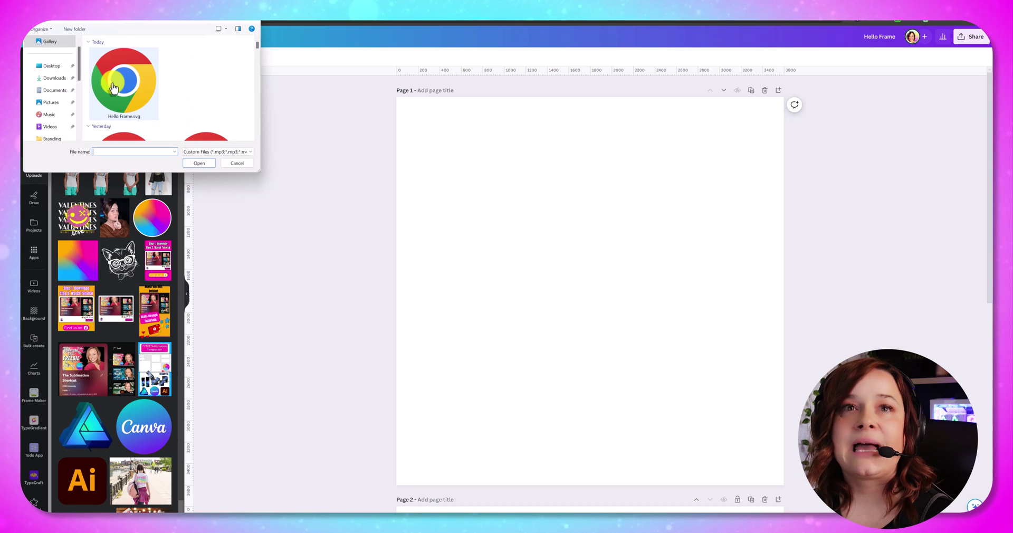
click(194, 150)
click(195, 165)
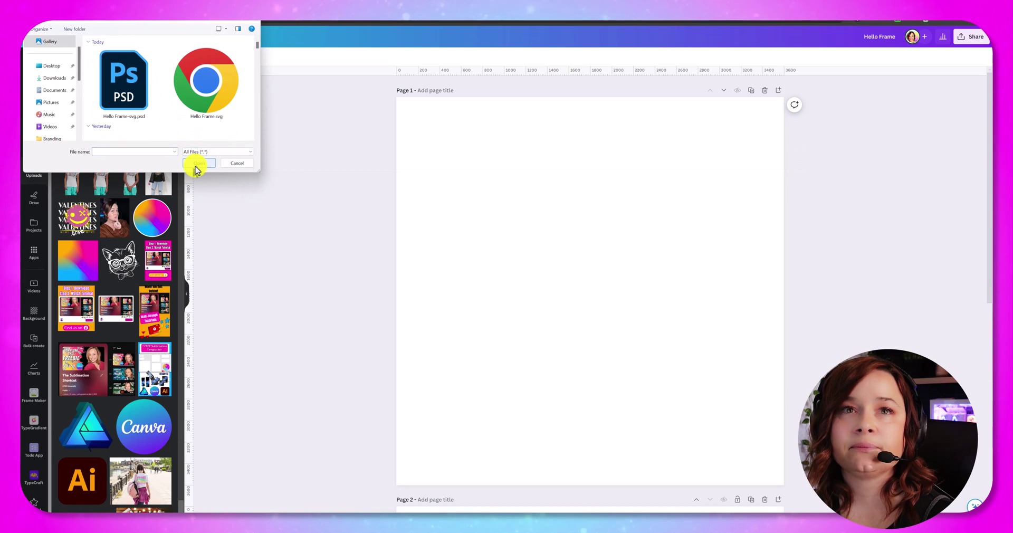
click(199, 153)
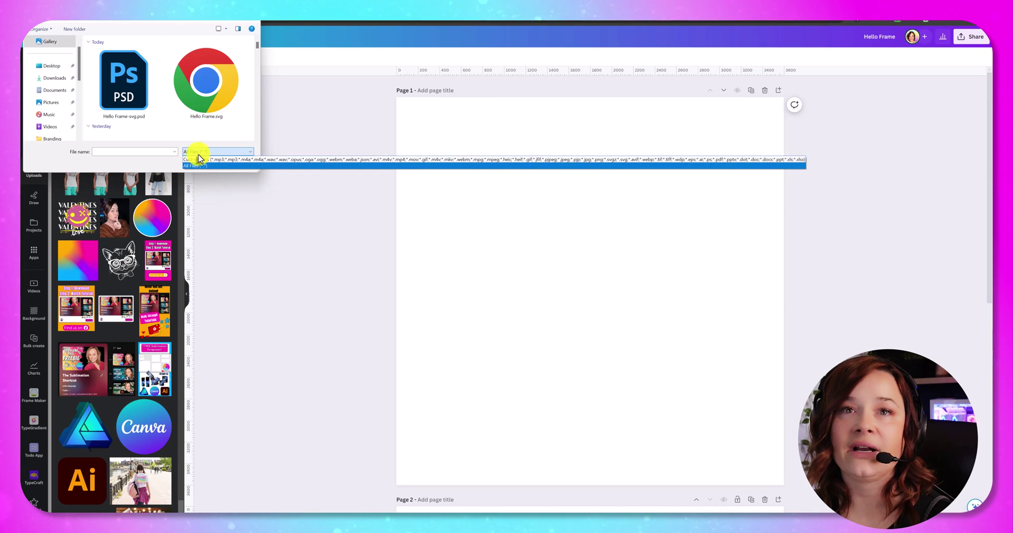
click(199, 166)
click(127, 87)
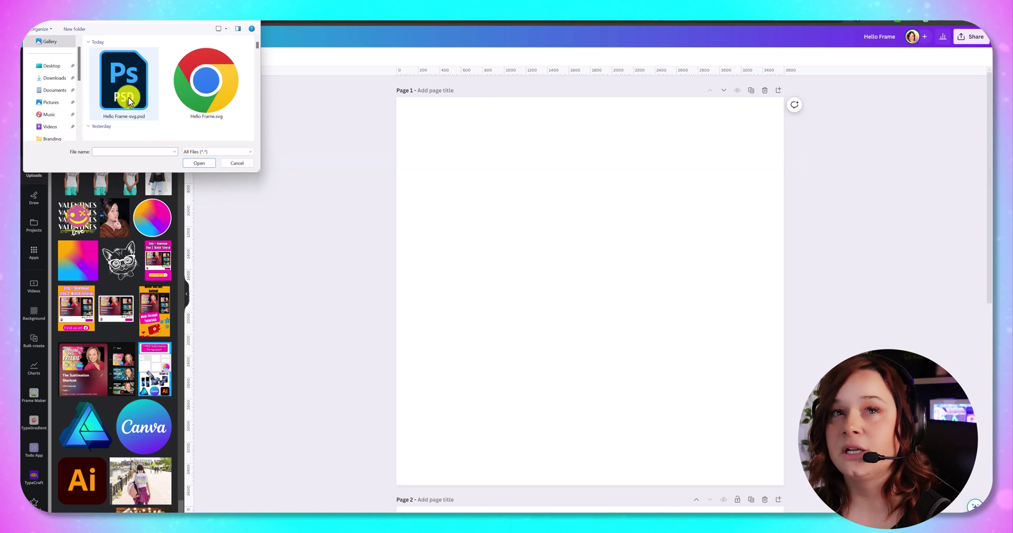
double_click(127, 95)
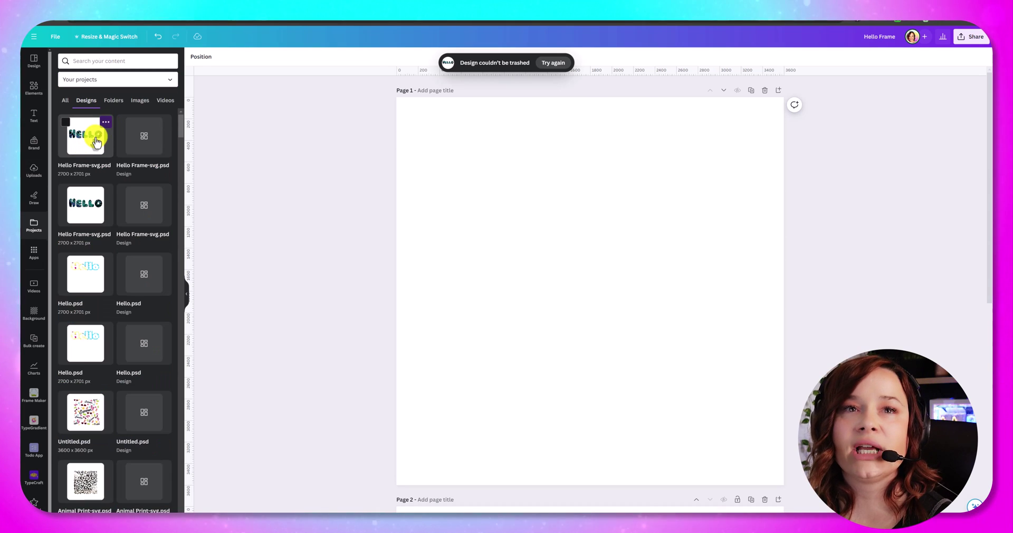
Add the Hello Frame-svg.psd design to Page 1 and inspect the image inside its HELLO letters.
click(89, 147)
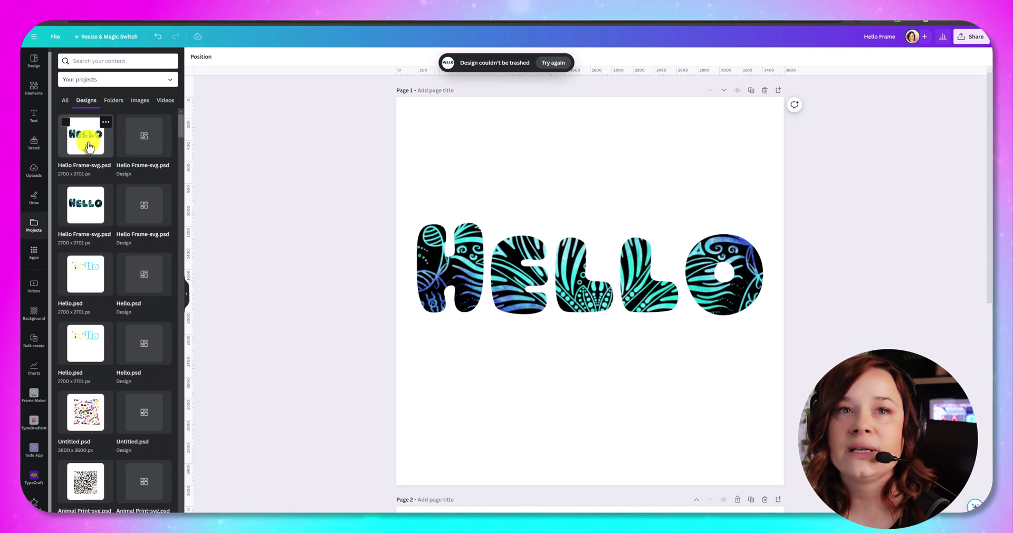
click(591, 288)
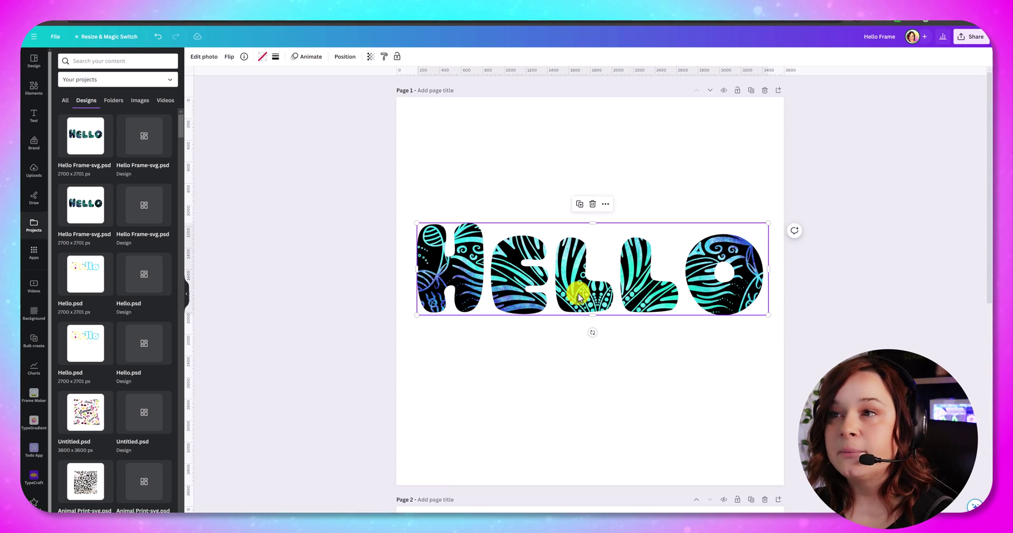
double_click(579, 295)
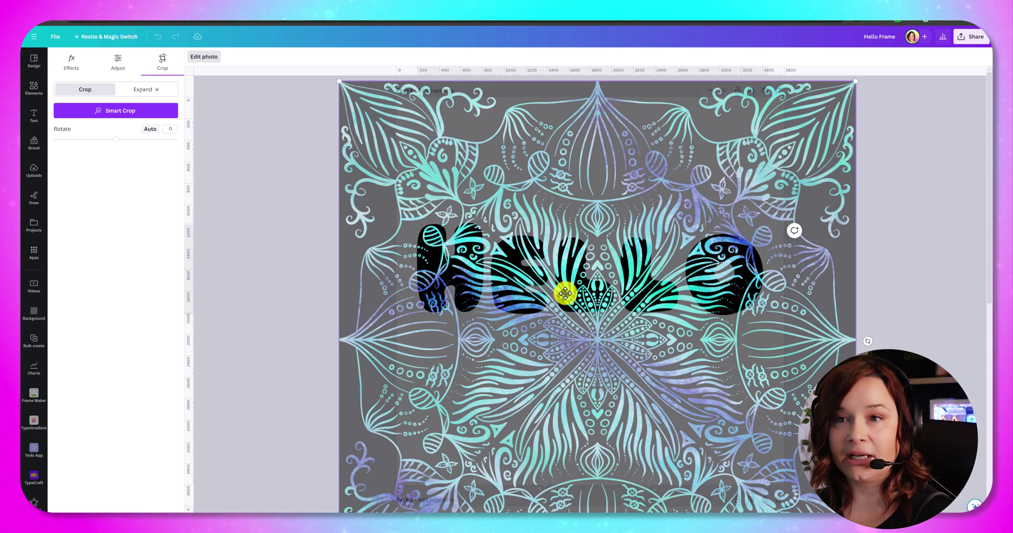
click(322, 282)
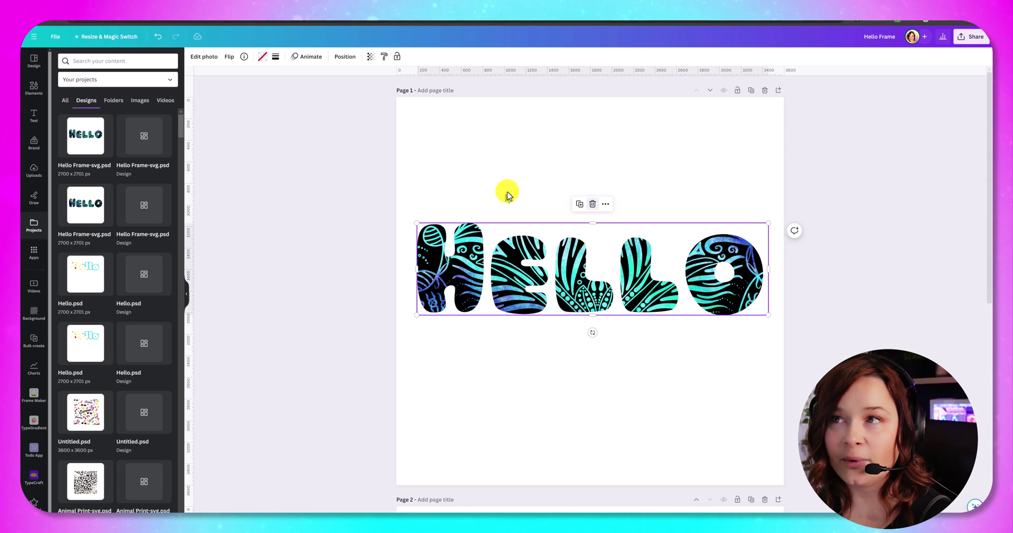
double_click(565, 269)
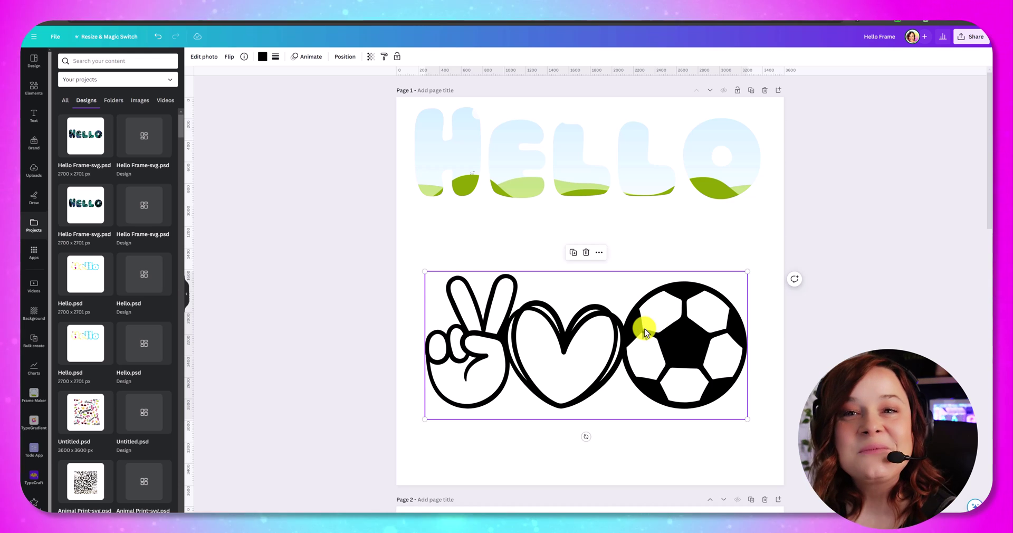
Move the peace-heart-soccer graphic onto Page 2 and retitle the design 'Peace Frame'.
mouse_move(645, 331)
mouse_down()
mouse_move(651, 319)
mouse_move(645, 327)
mouse_up()
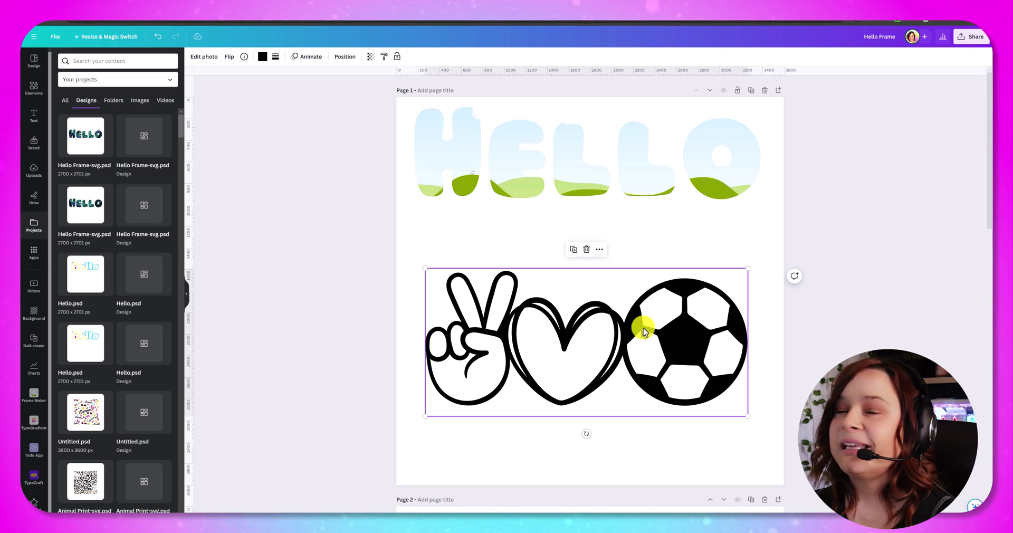
drag(644, 330, 648, 373)
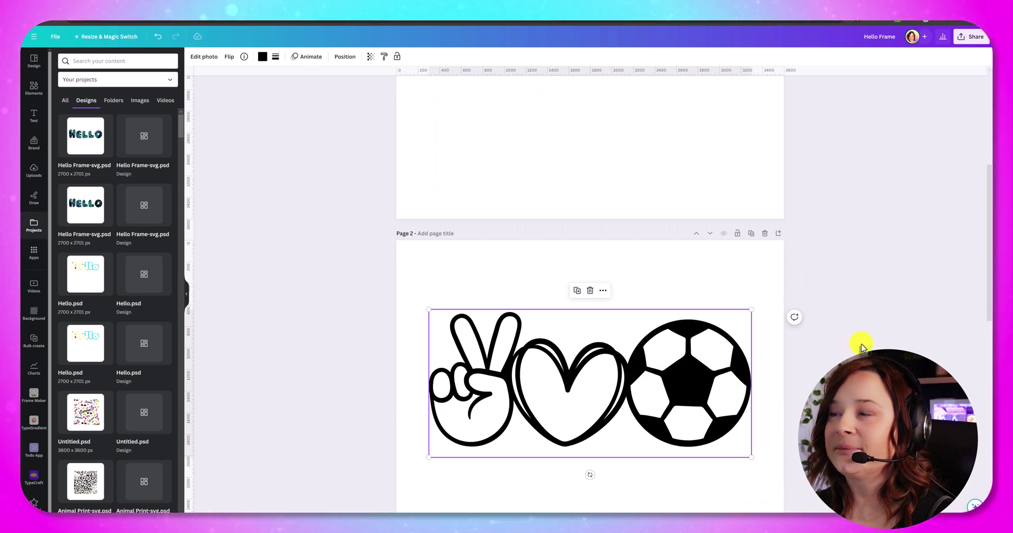
scroll(855, 344, down, 3)
drag(685, 290, 682, 306)
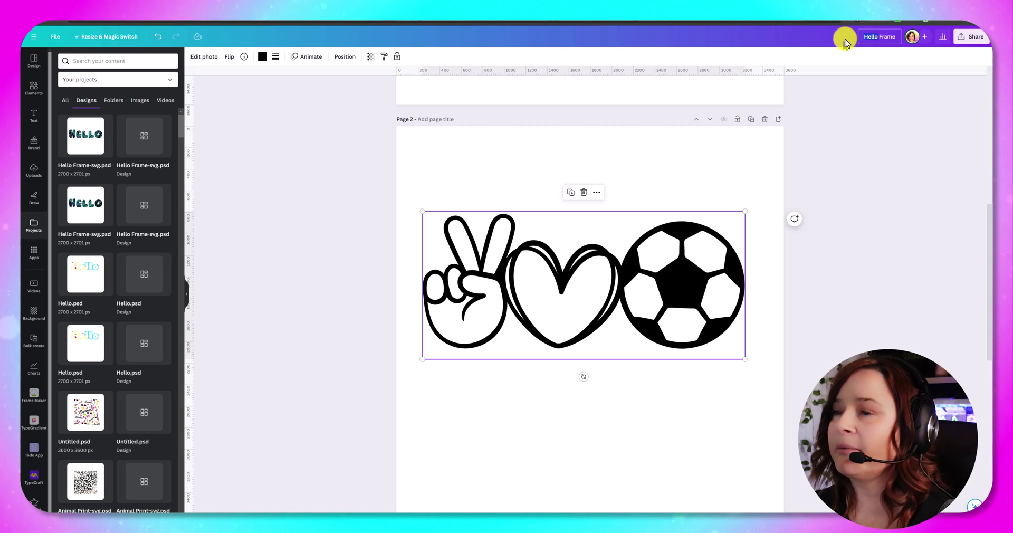
text(Peace Frame)
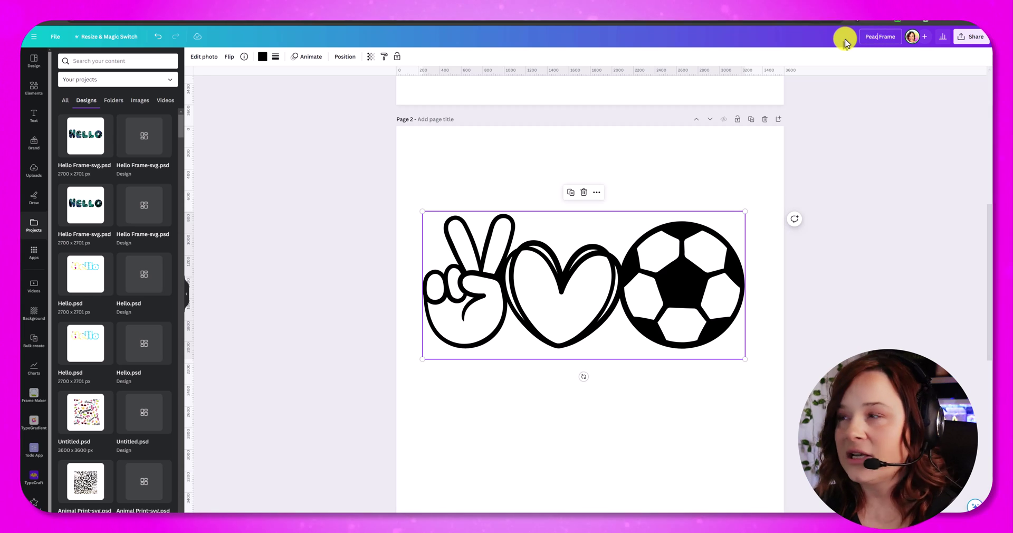
click(969, 36)
Download only Page 2 as SVG, producing Peace Frame.svg.
click(893, 231)
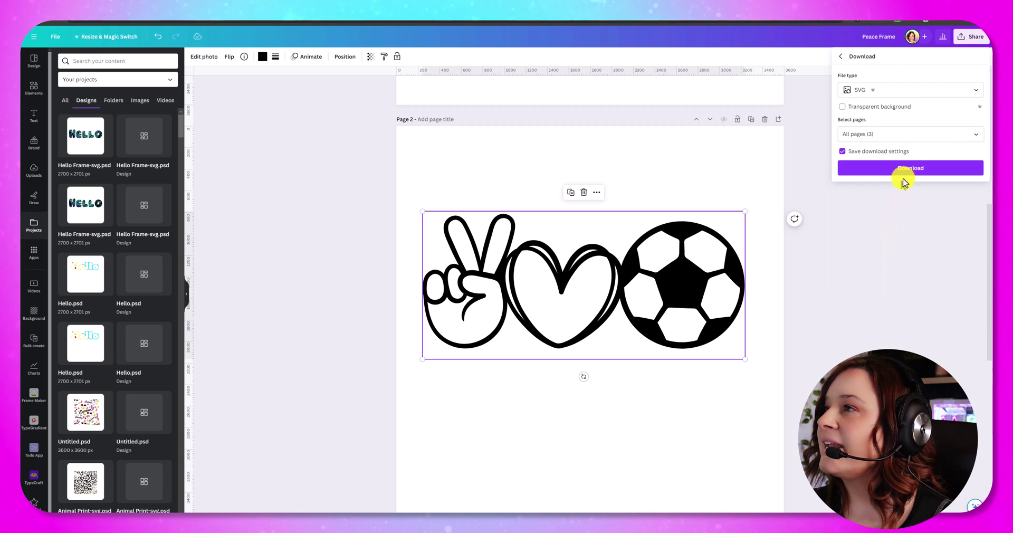
click(916, 133)
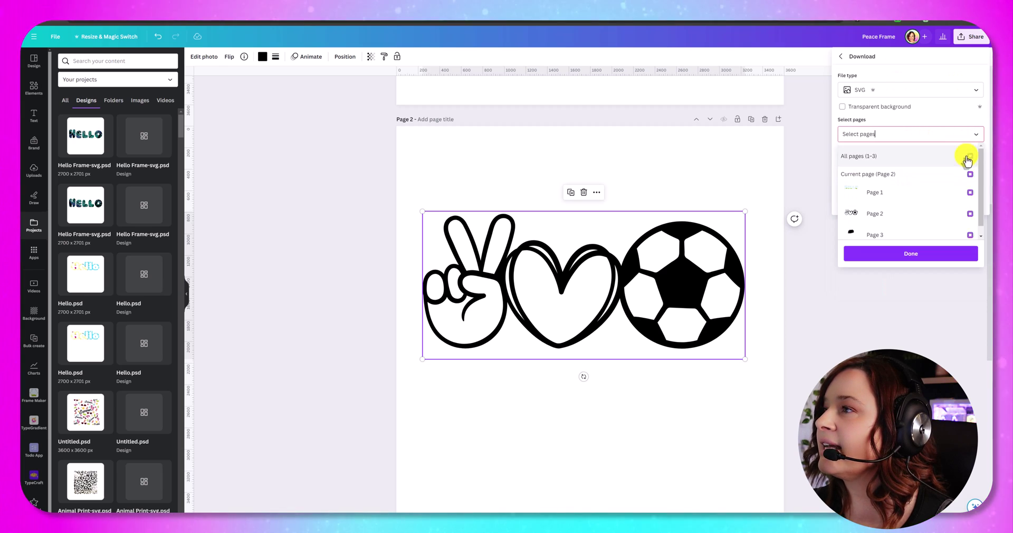
click(970, 214)
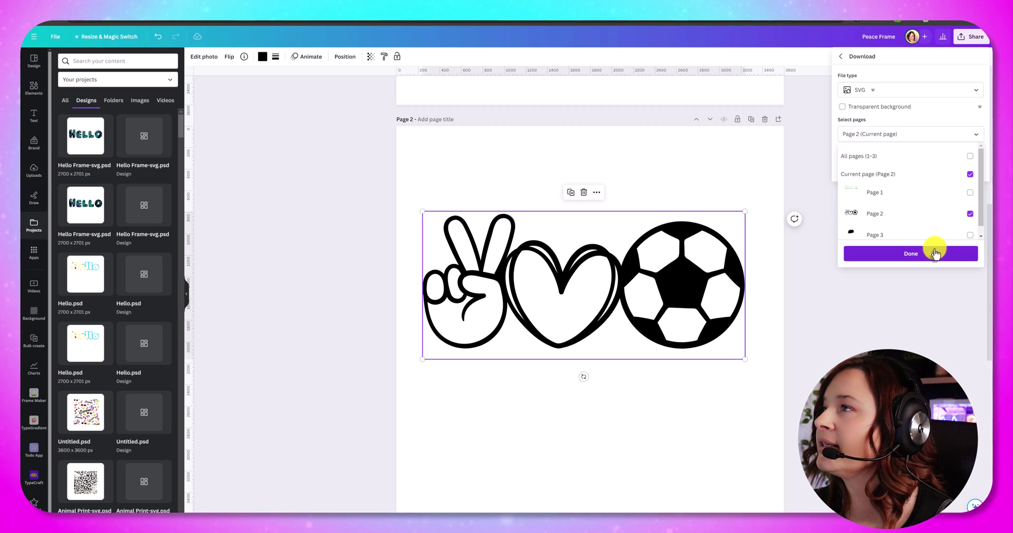
click(935, 254)
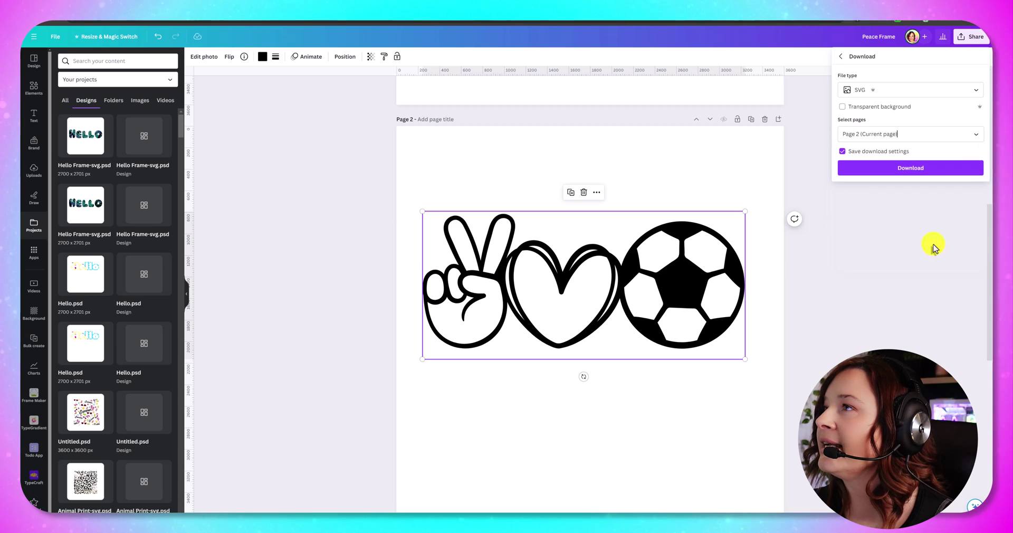
click(906, 169)
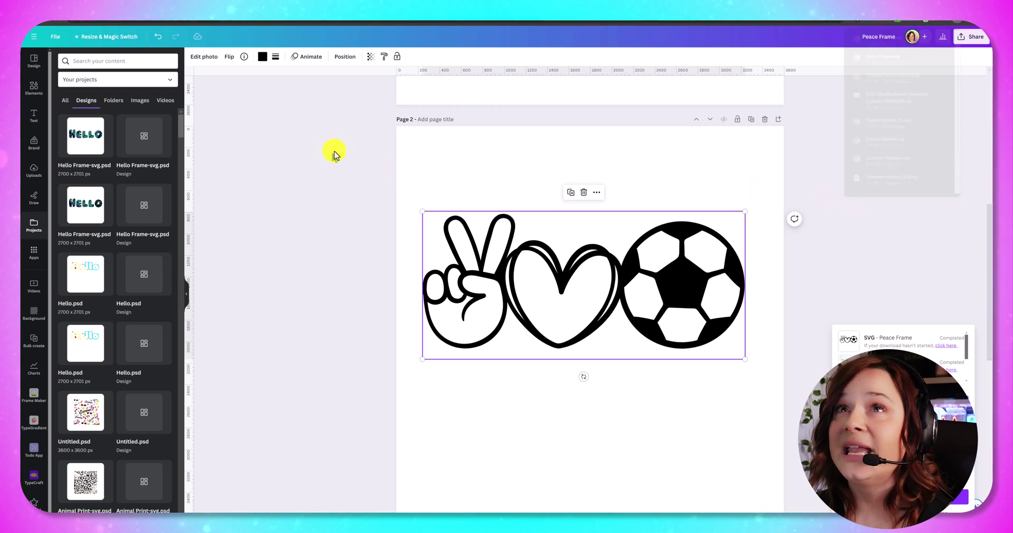
Close Hello Frame-svg.psd in Photopea and open the downloaded Peace Frame.svg.
click(328, 23)
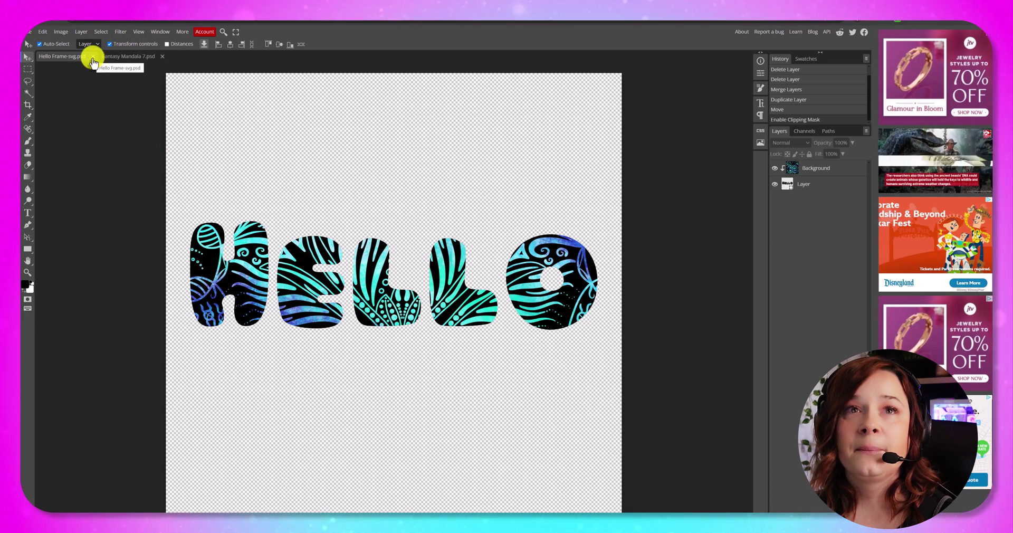
click(93, 56)
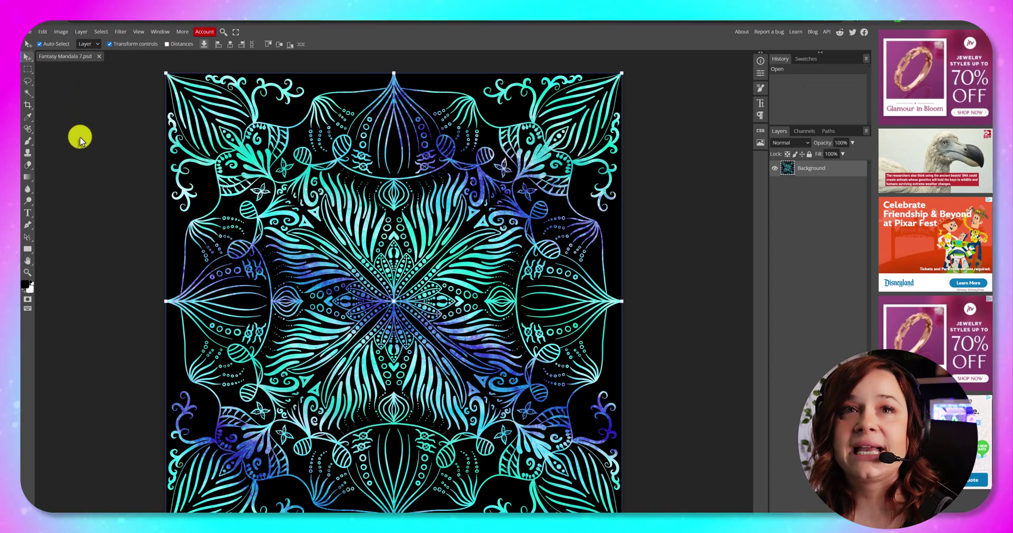
click(28, 32)
click(39, 56)
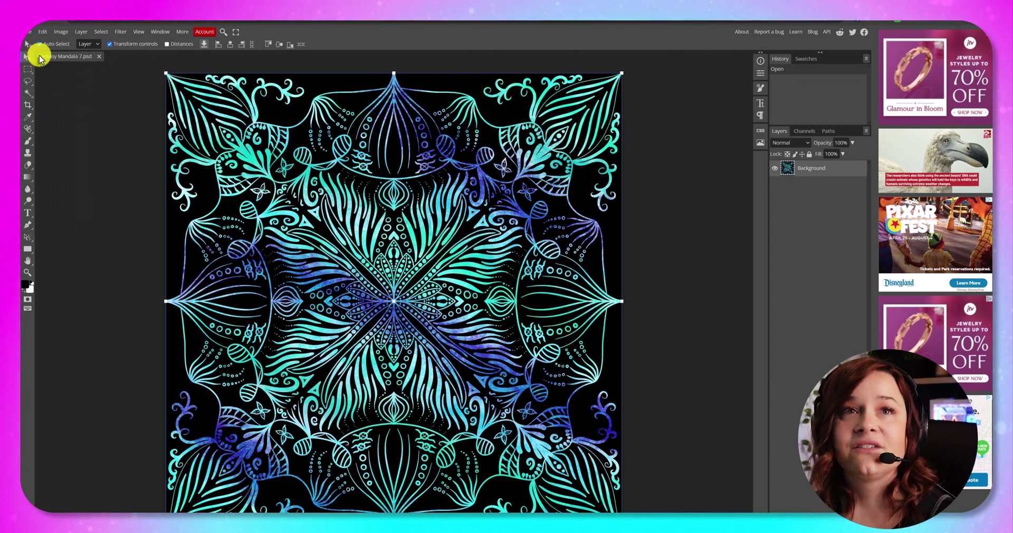
double_click(126, 88)
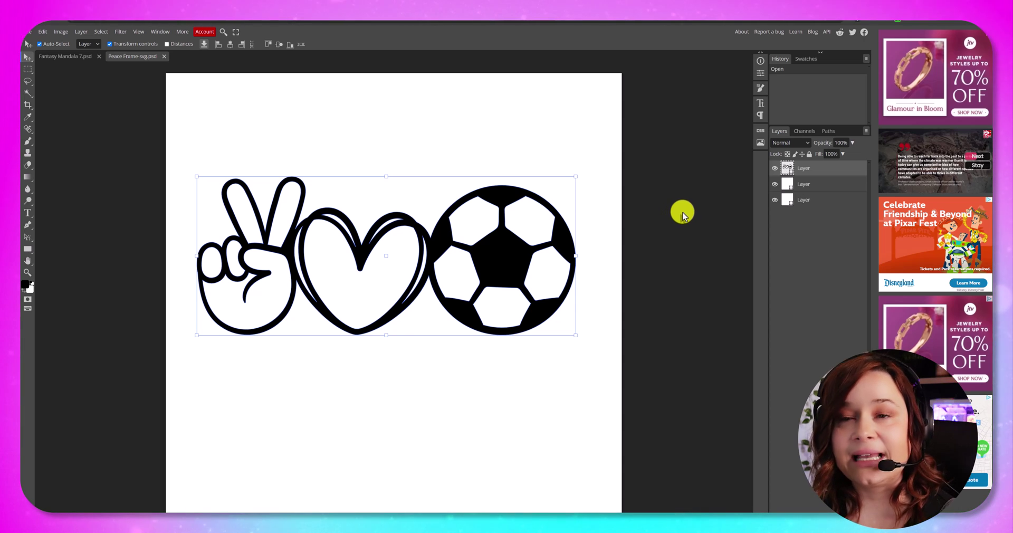
Delete both white background layers, leaving the graphic on transparency.
click(808, 199)
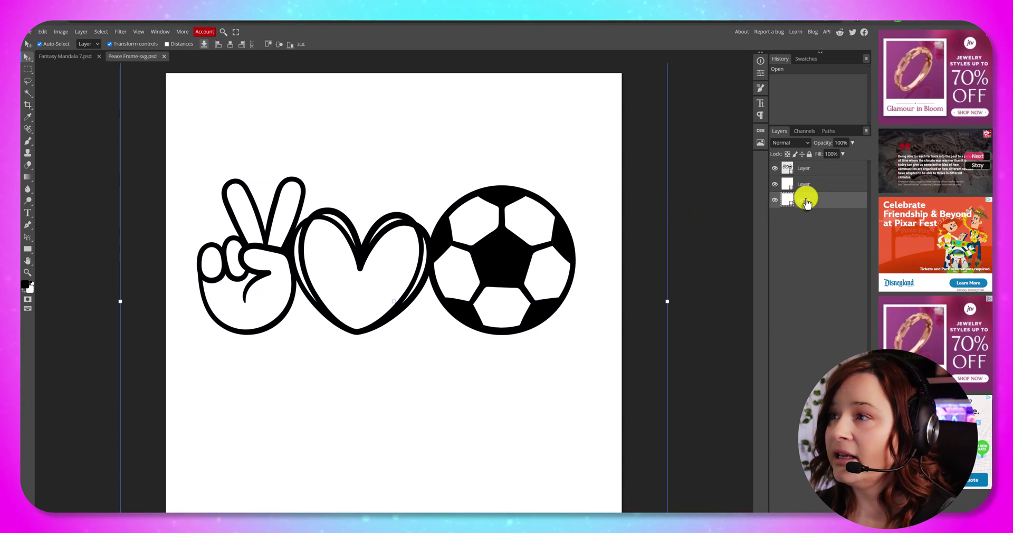
key(Delete)
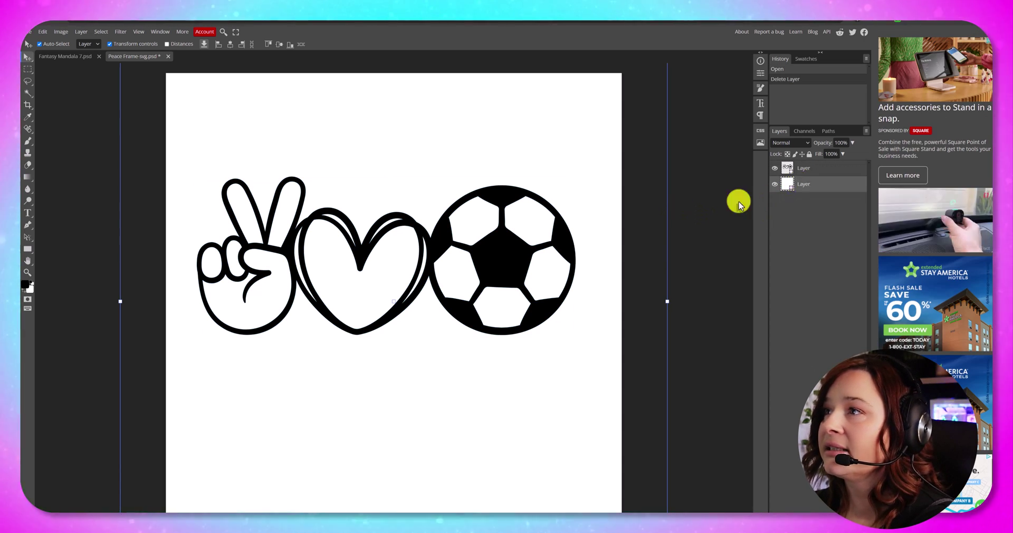
key(Delete)
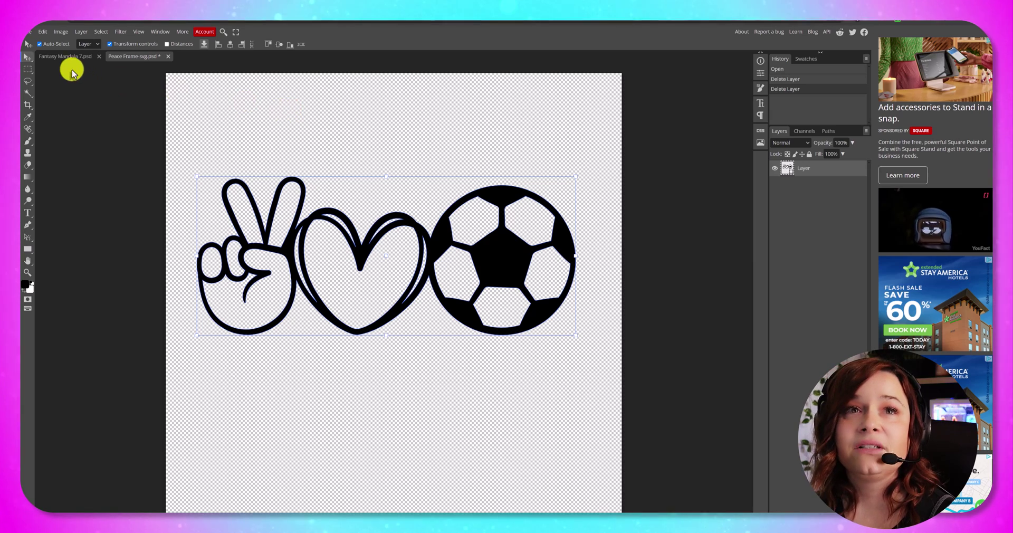
Bring the Fantasy Mandala pattern into Peace Frame and clip it to the peace-heart-soccer layer.
click(68, 57)
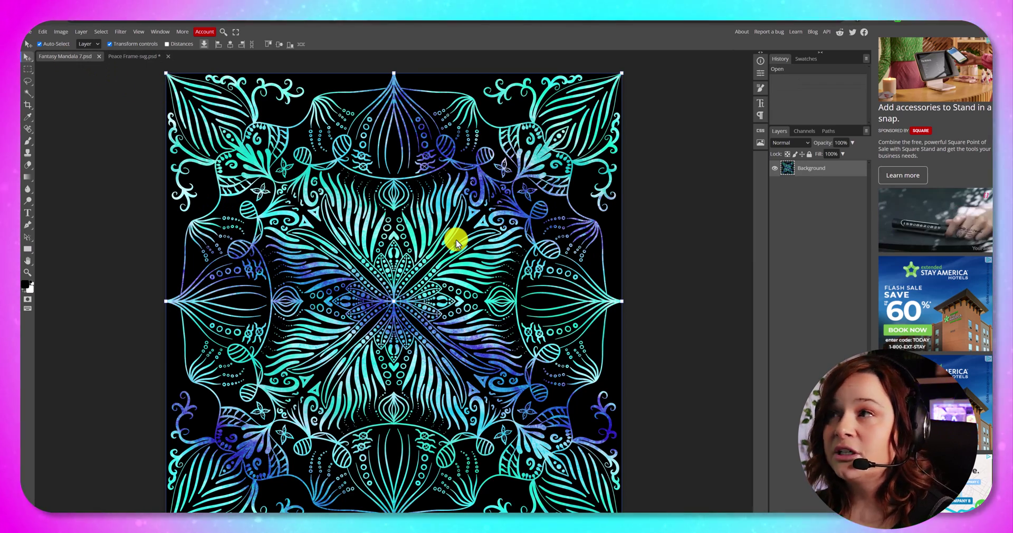
mouse_move(456, 239)
mouse_down()
mouse_move(391, 236)
mouse_move(243, 188)
mouse_move(175, 115)
mouse_move(163, 68)
mouse_move(176, 27)
mouse_move(147, 58)
mouse_move(144, 49)
mouse_move(465, 254)
mouse_up()
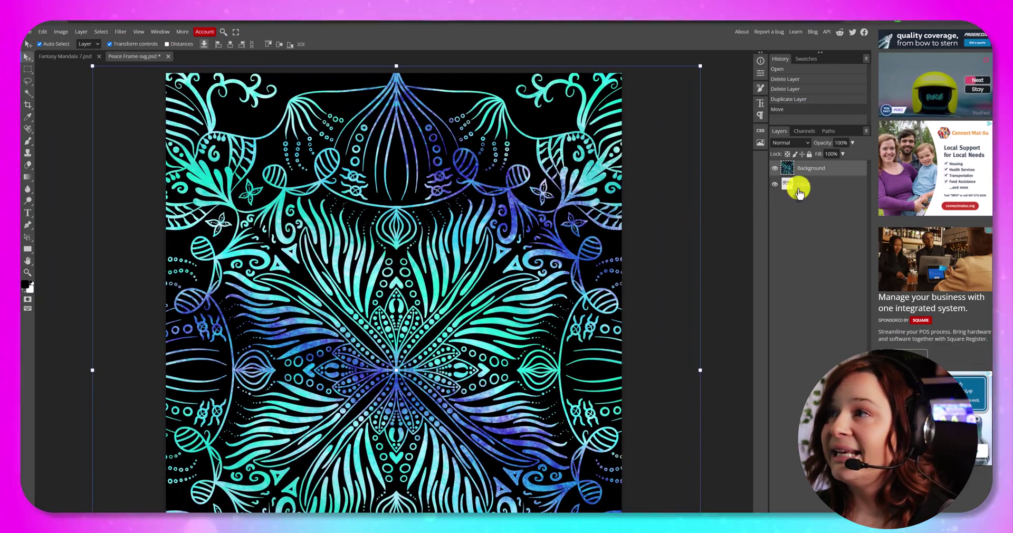
right_click(801, 169)
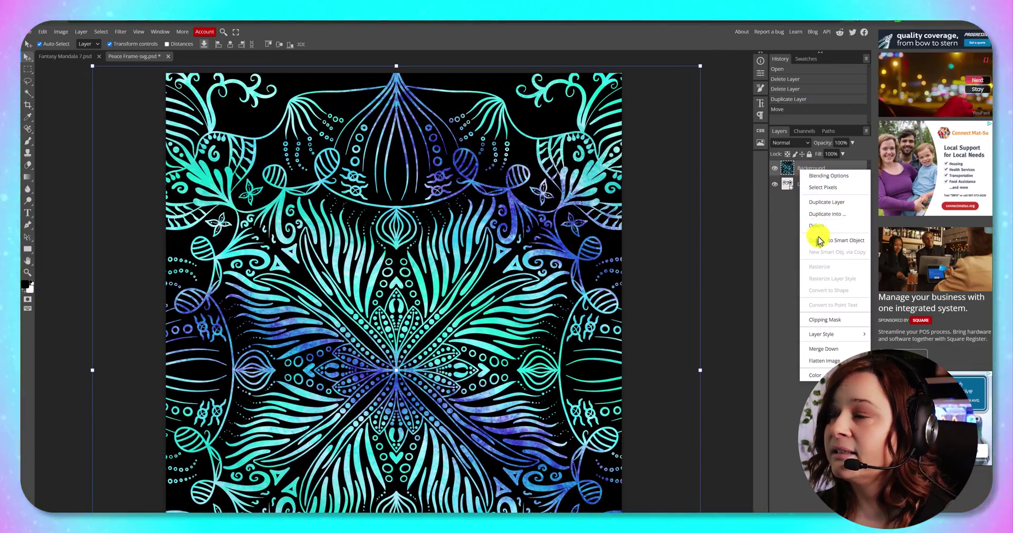
click(826, 320)
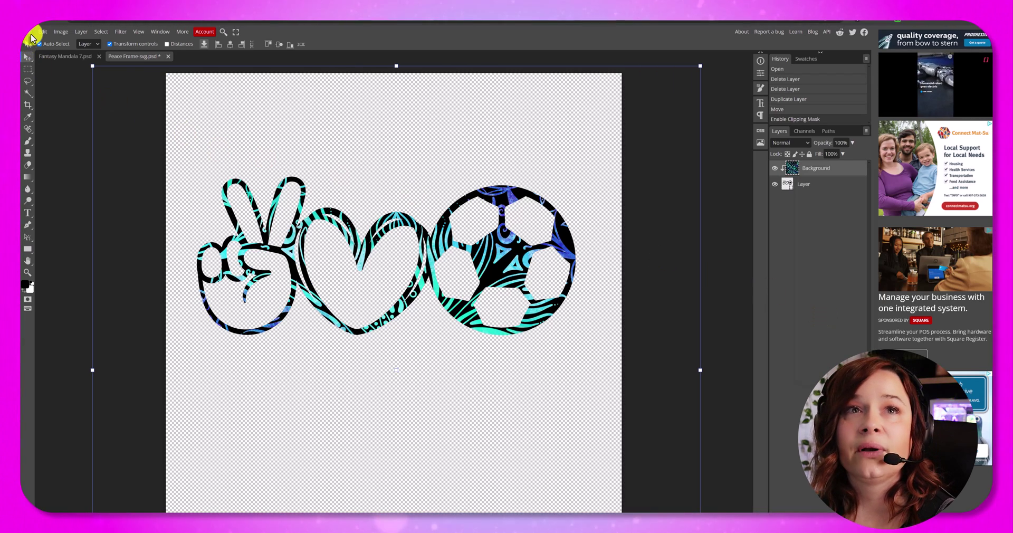
Save the result as a PSD named Peace Frame-svg.psd.
click(28, 31)
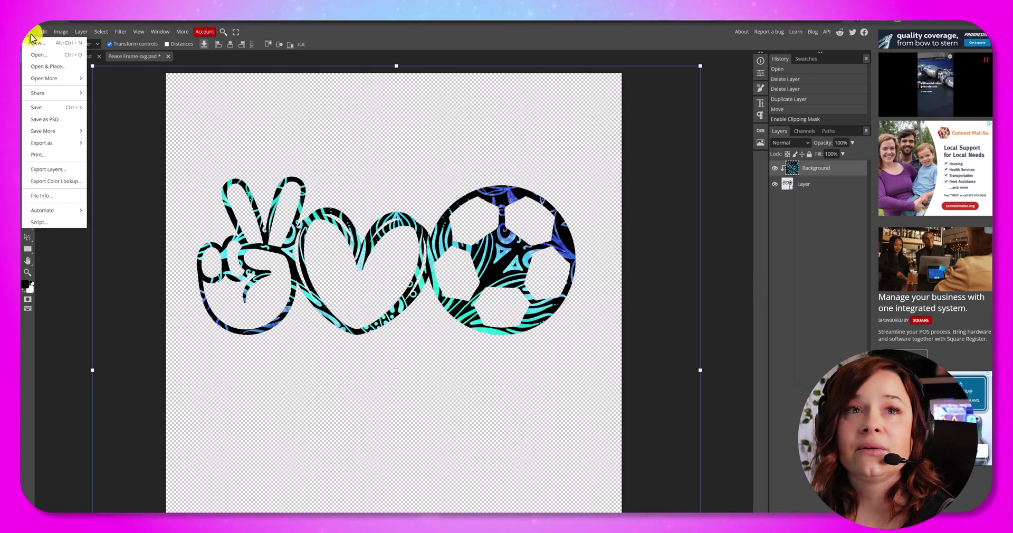
click(52, 121)
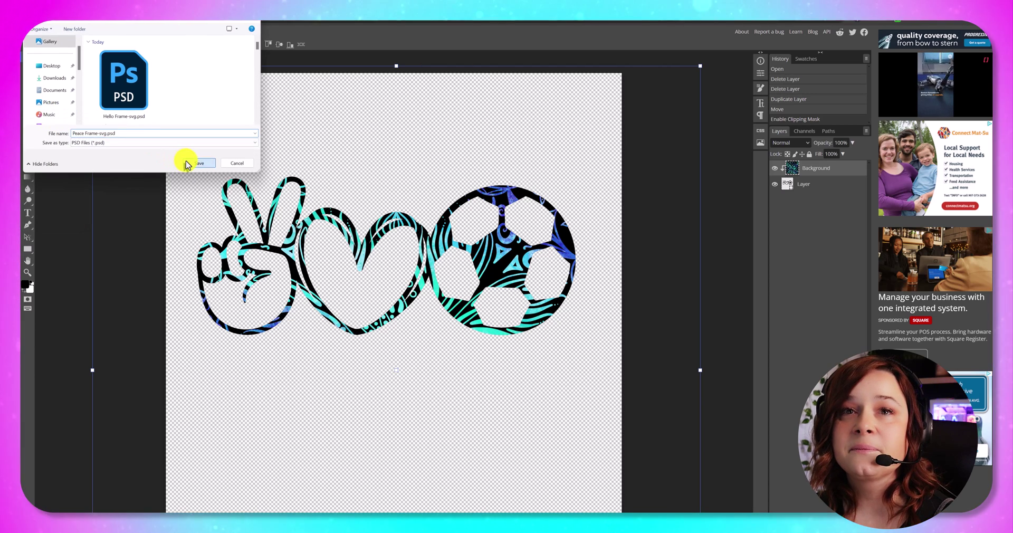
click(199, 163)
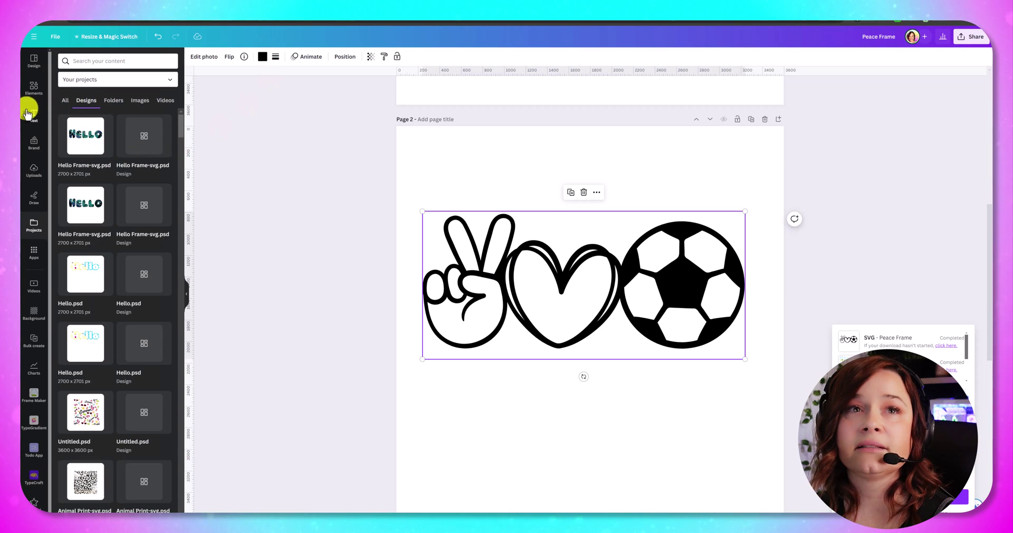
Upload Peace Frame-svg.psd via All Files and delete the old black graphic from Page 2.
click(34, 168)
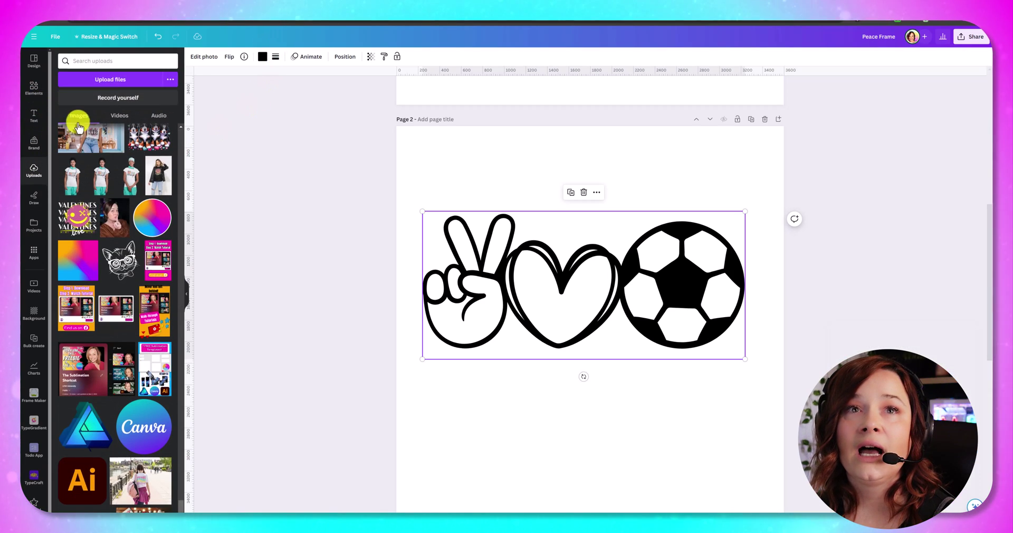
click(115, 79)
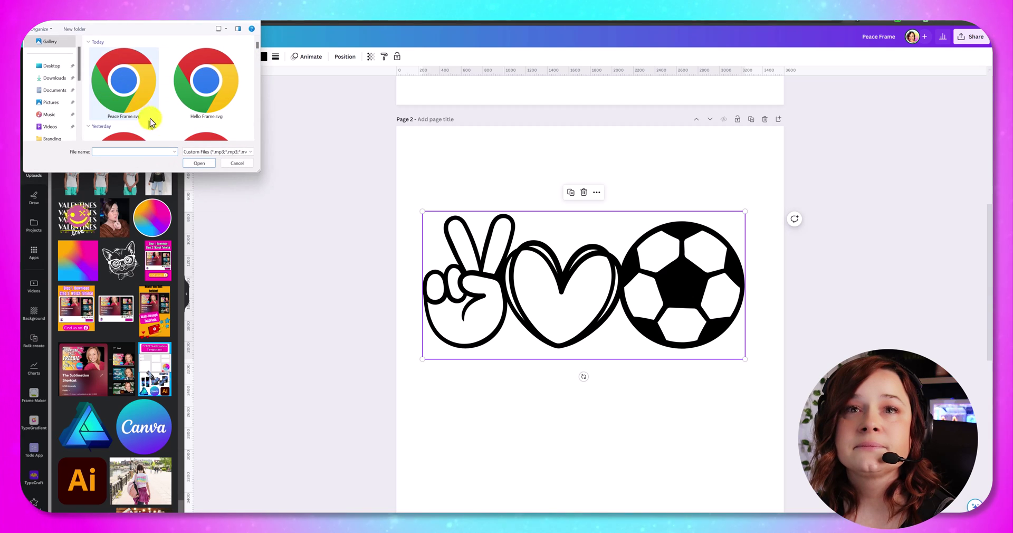
click(192, 154)
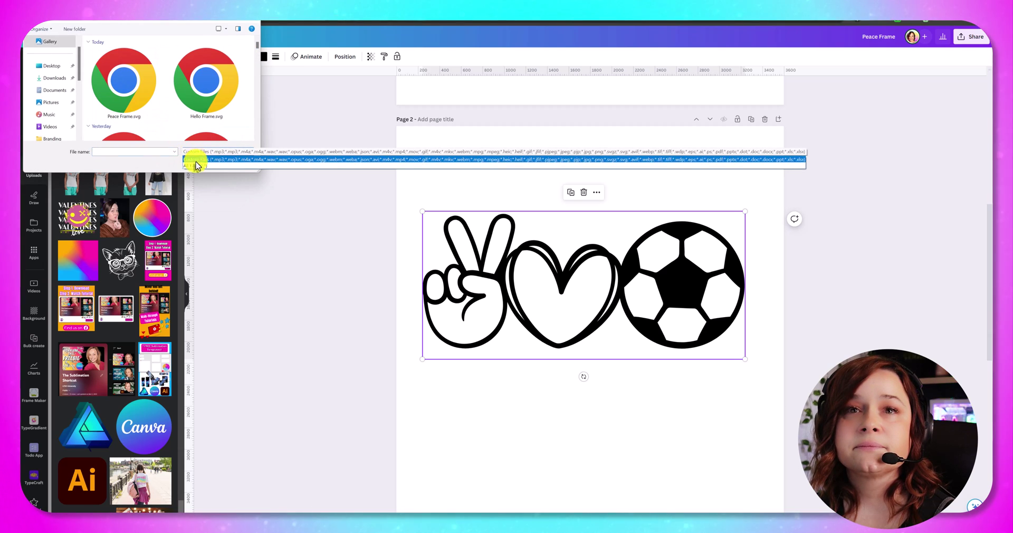
click(198, 159)
double_click(124, 79)
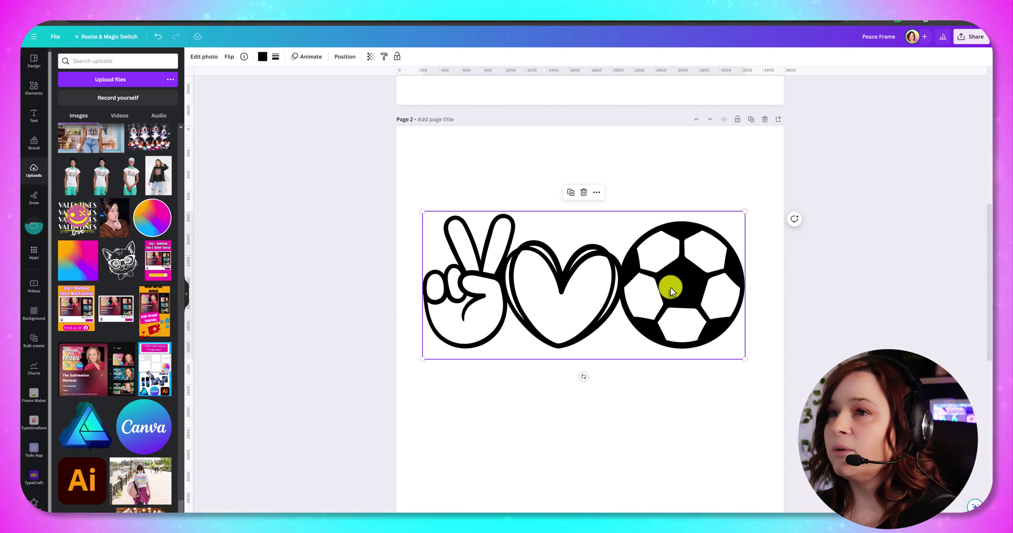
key(Delete)
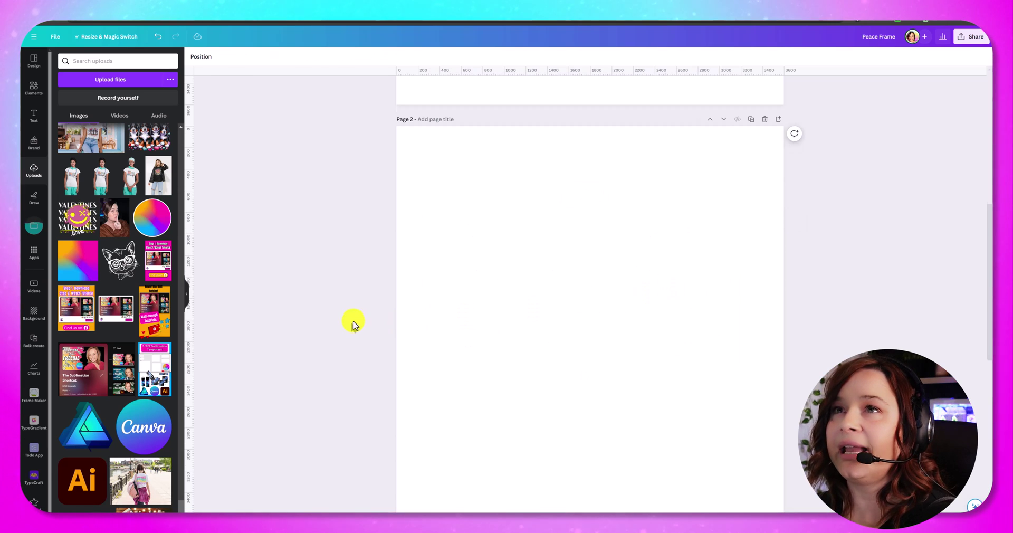
scroll(355, 323, up, 5)
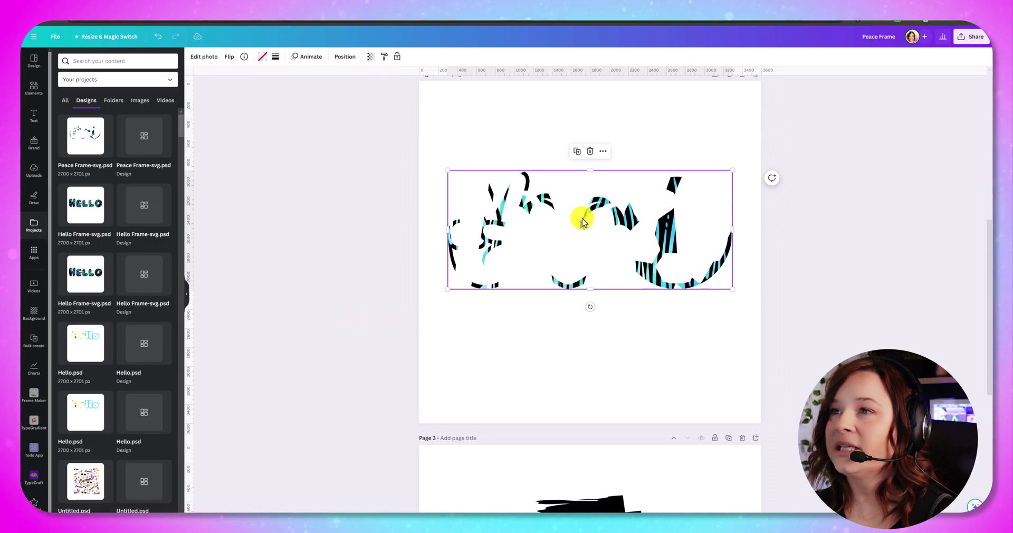
Refresh the peace-heart-soccer frame on Page 2 so it displays the sky-and-hills picture fill.
double_click(584, 222)
key(Escape)
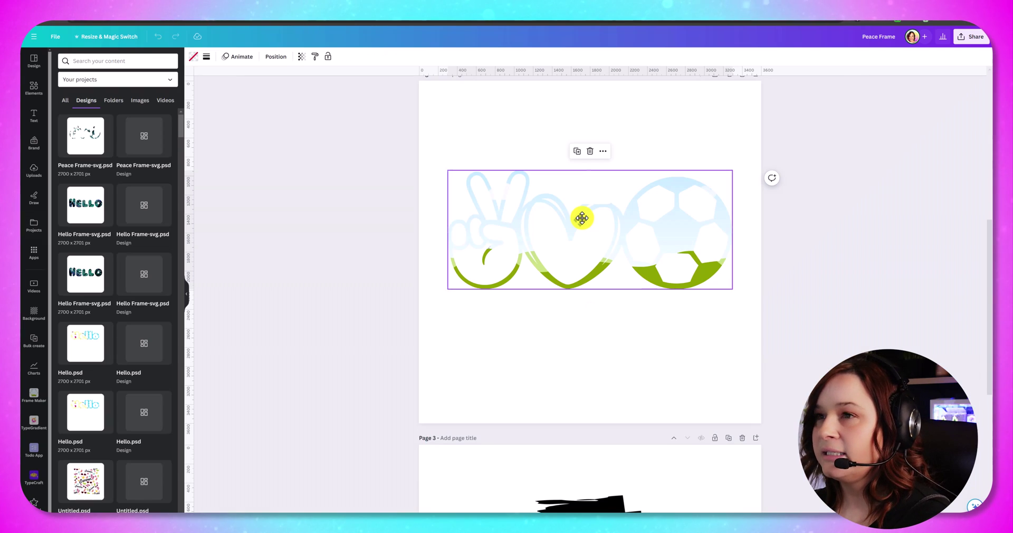
click(364, 270)
scroll(387, 280, up, 7)
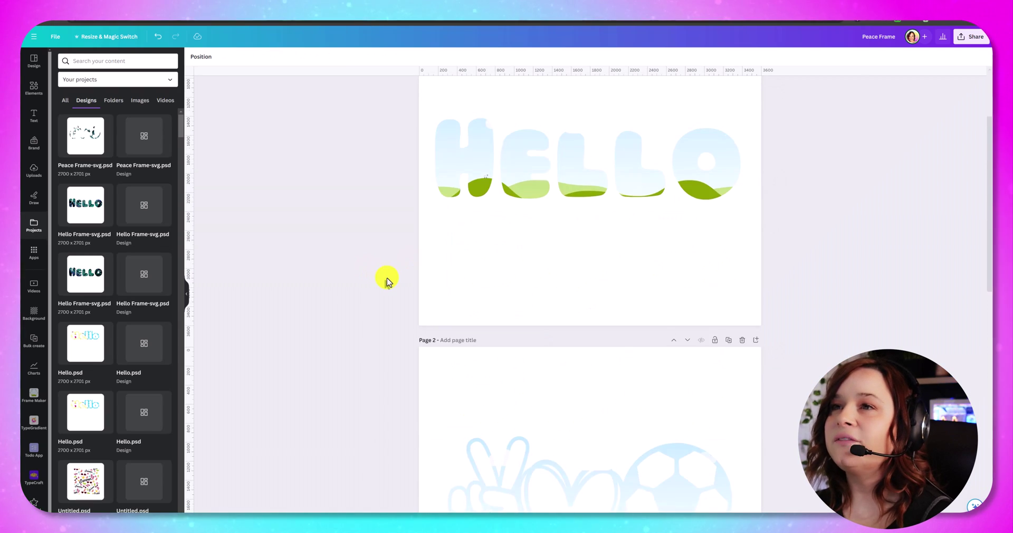
scroll(631, 315, down, 6)
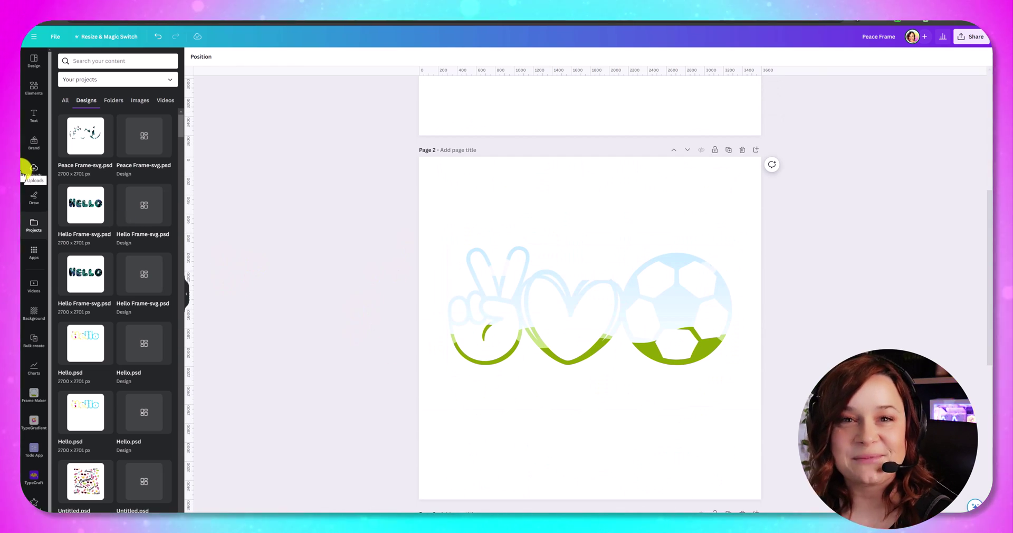
Replace the old blob search in Elements with a search for 'sunset' graphics.
click(33, 90)
drag(116, 62, 45, 61)
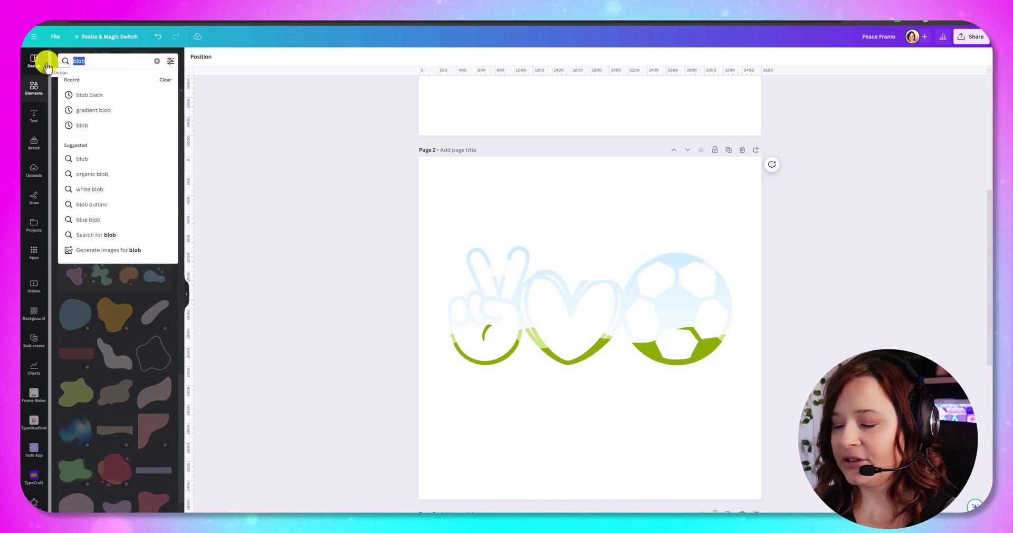
key(BackSpace)
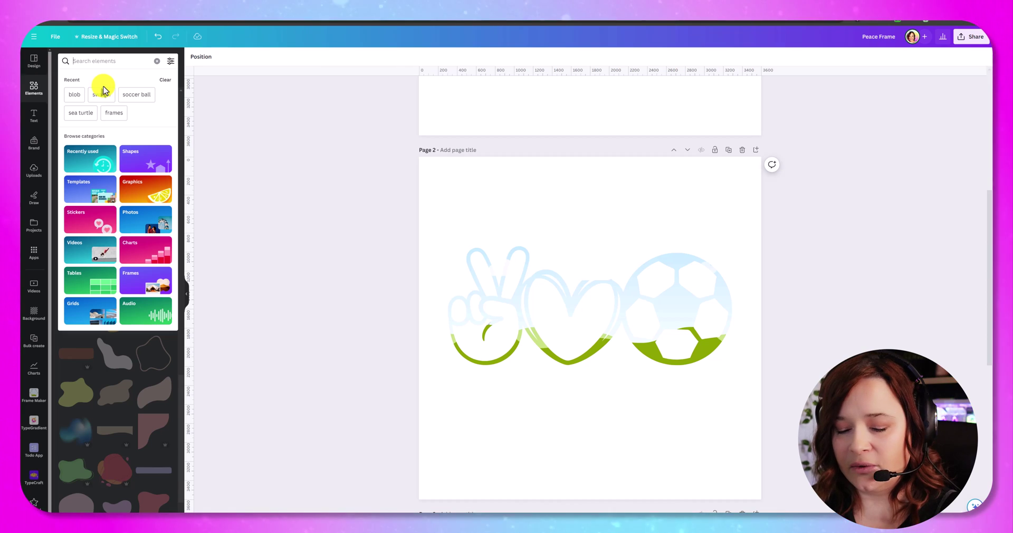
text(sunset)
key(Return)
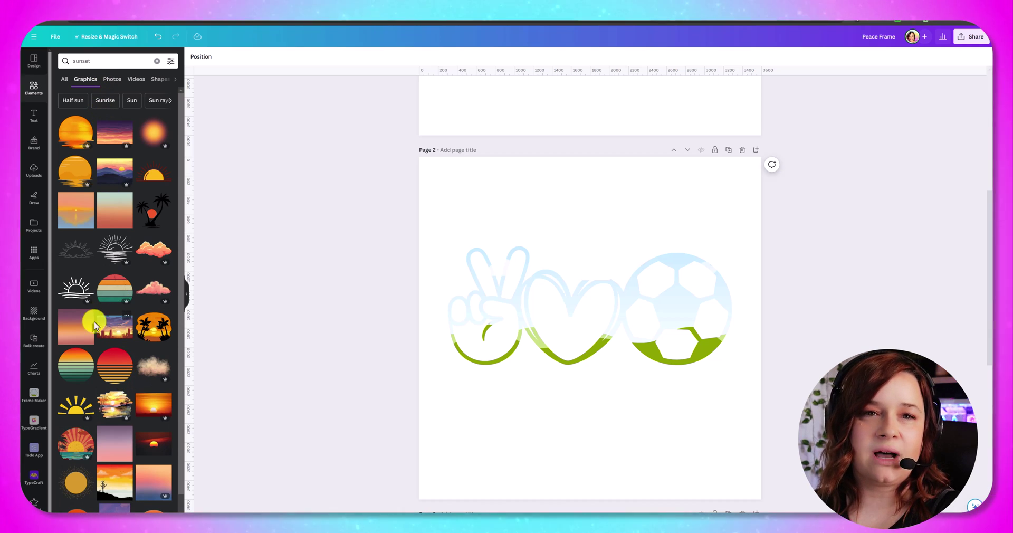
Add the teal-to-red sunset gradient and drop it into the peace-heart-soccer and HELLO frames.
click(100, 226)
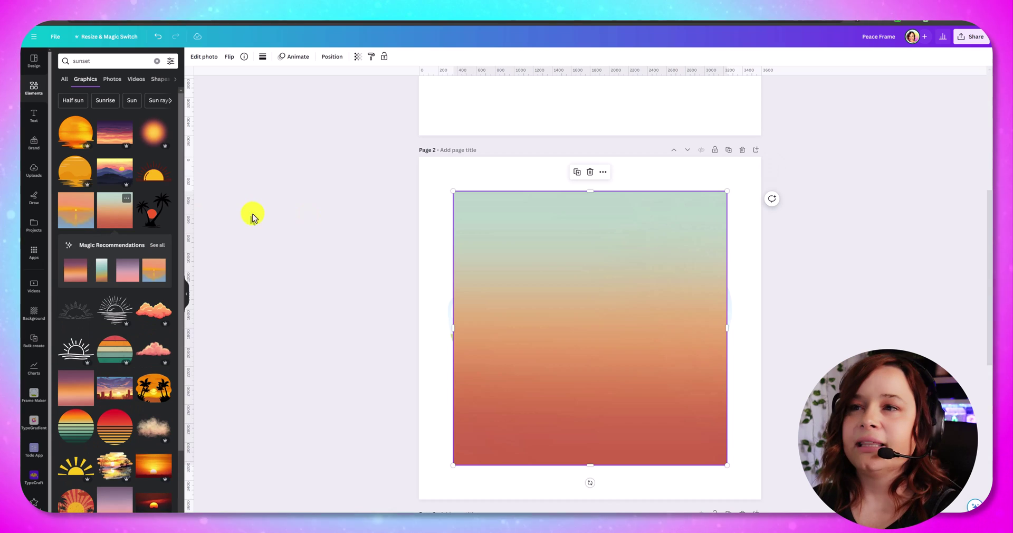
mouse_move(663, 312)
mouse_down()
mouse_move(527, 300)
mouse_move(655, 306)
mouse_up()
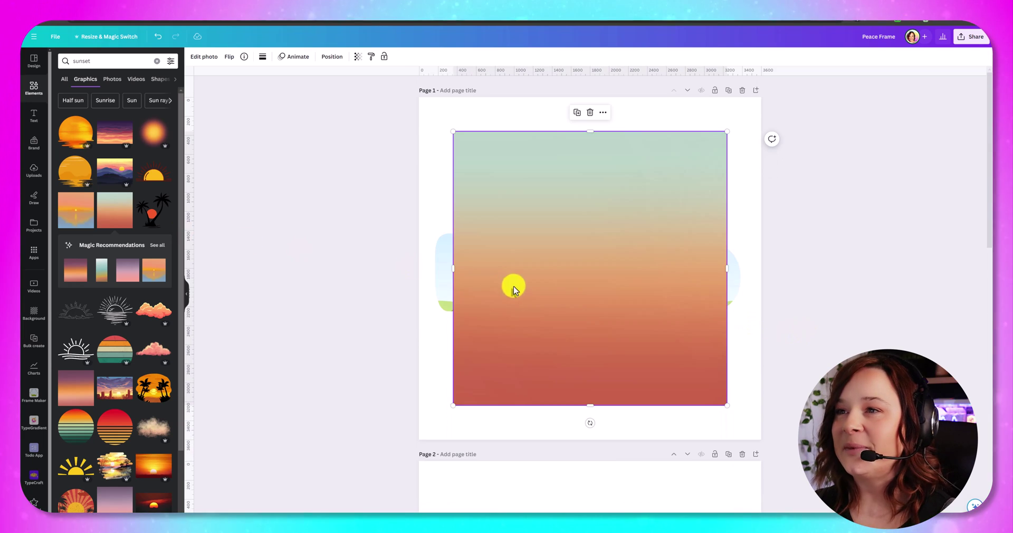
drag(514, 287, 564, 301)
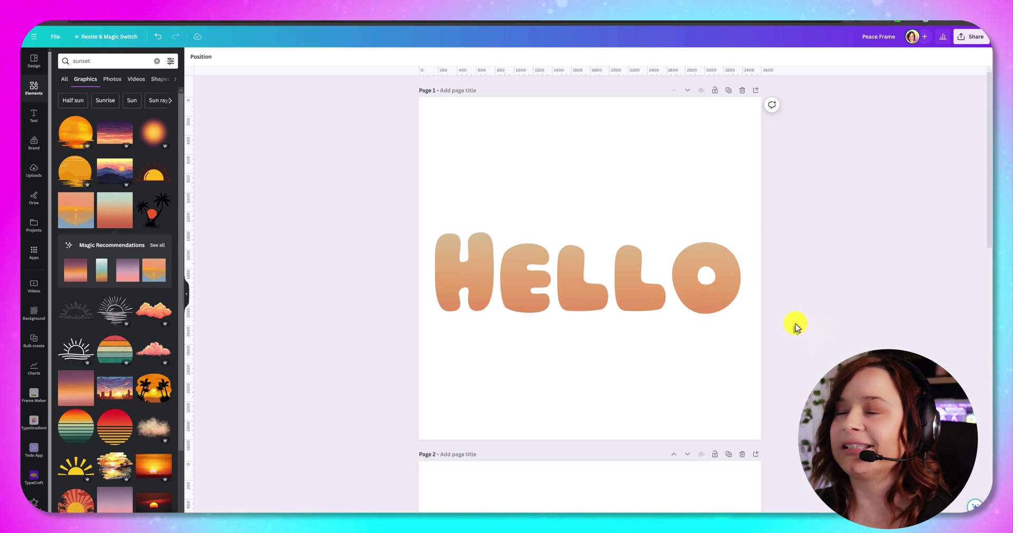
scroll(794, 327, down, 5)
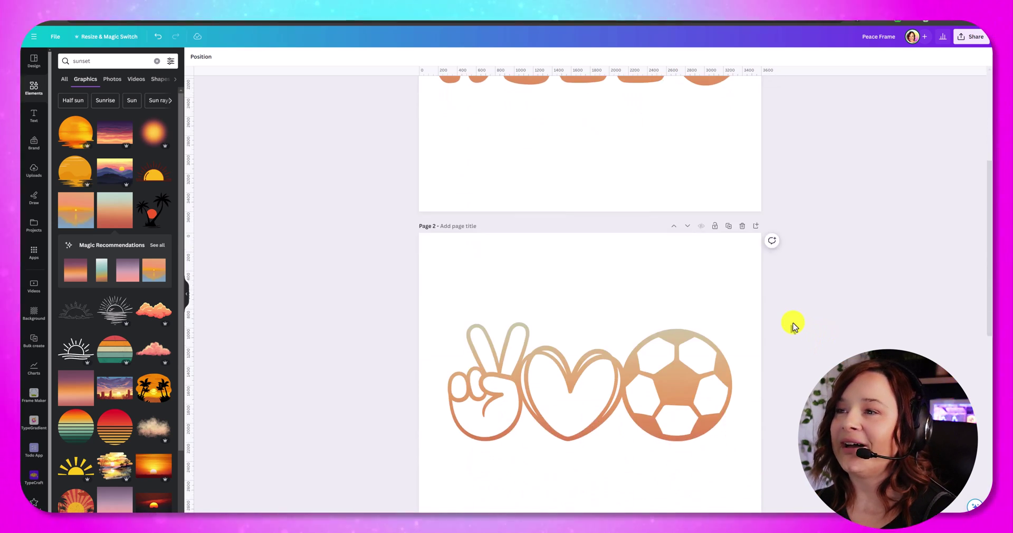
scroll(794, 326, up, 2)
scroll(794, 326, up, 2)
scroll(795, 326, down, 4)
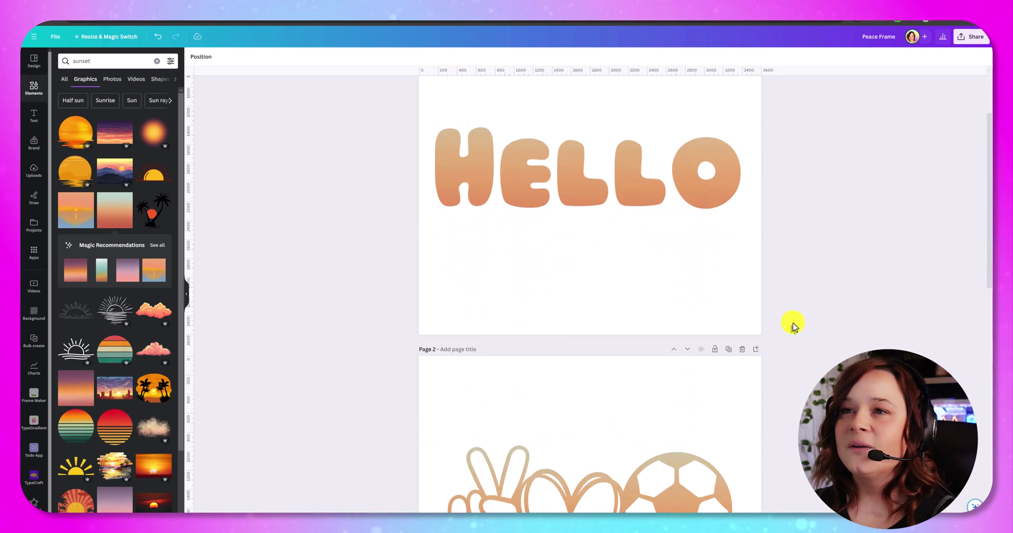